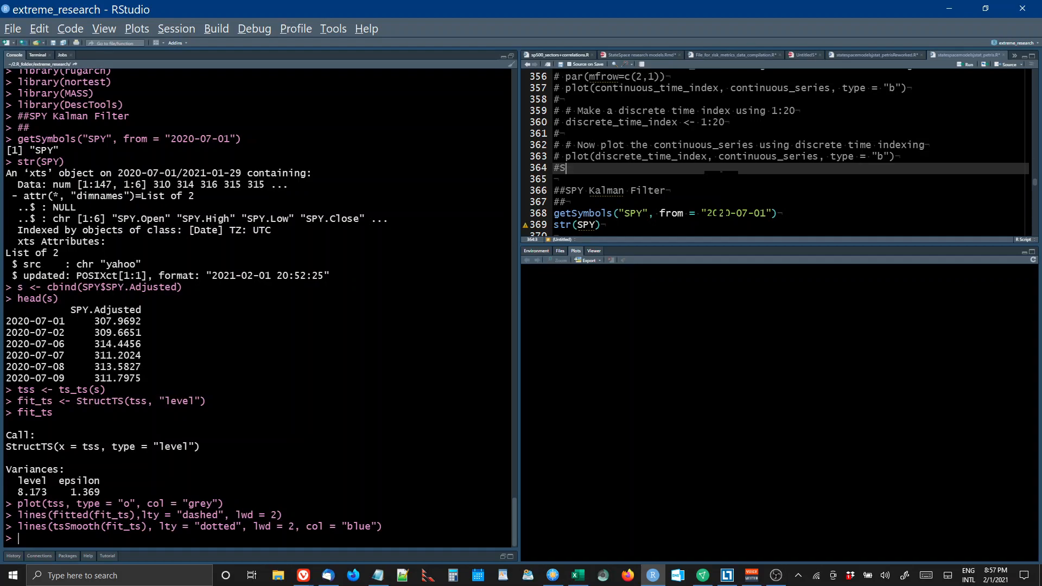
- Move around the SPY Kalman Filter heading and briefly focus the console
left_click(716, 202)
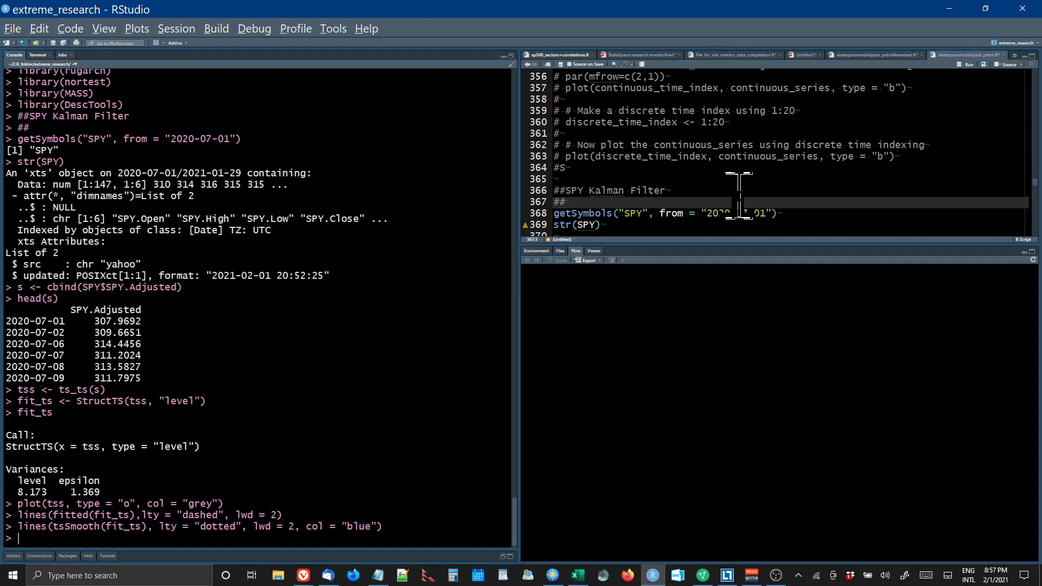
left_click(684, 190)
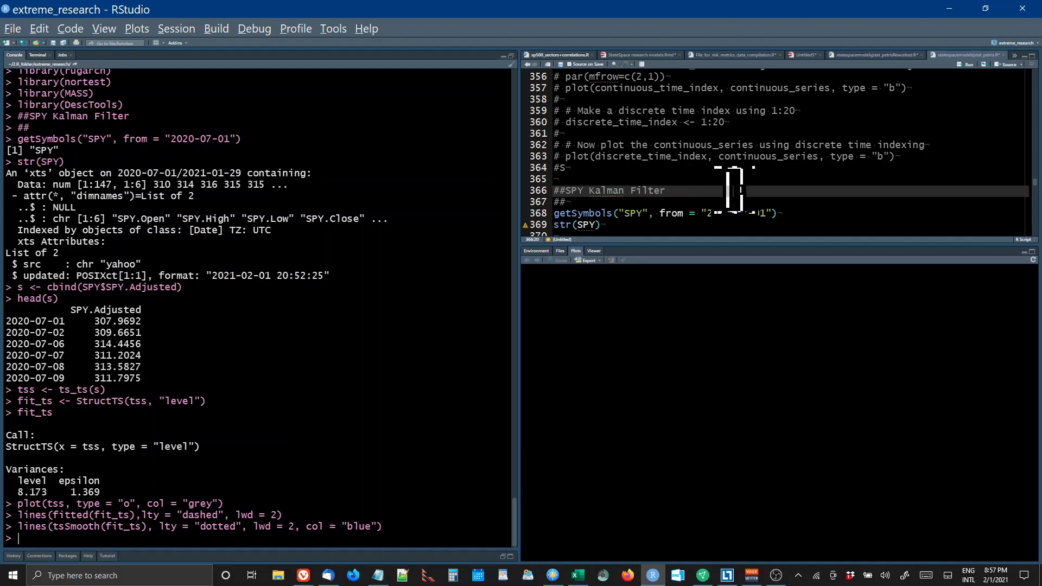
key("ctrl+2")
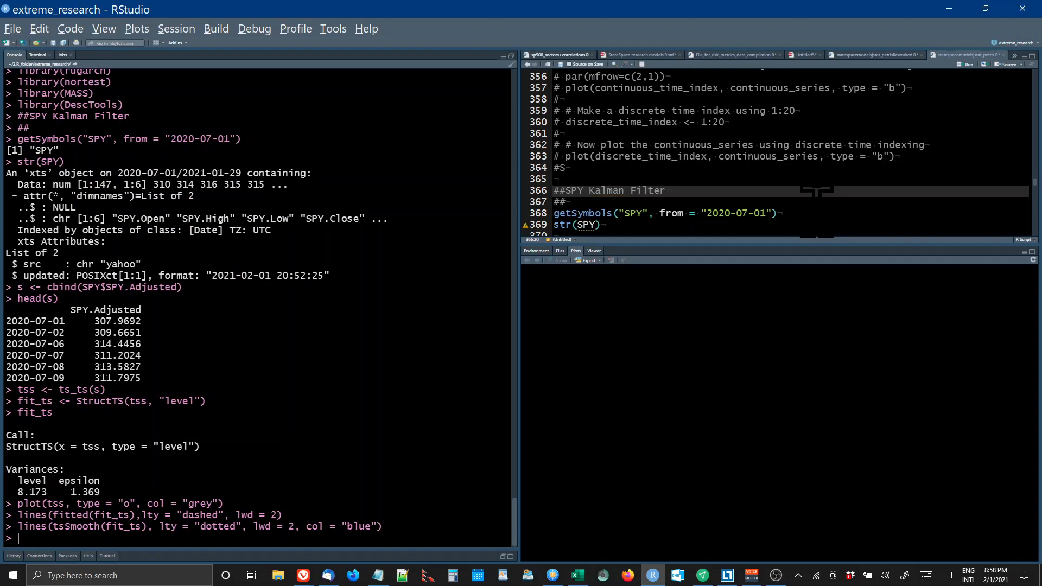
key("ctrl+1")
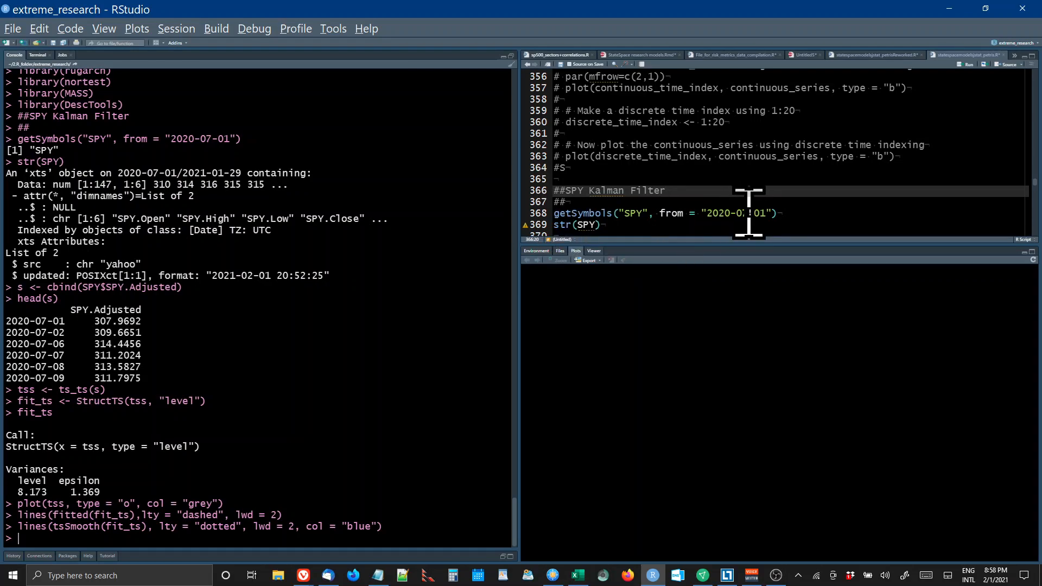
- Change the SPY download start date to 2010-01-01 and select the line to run
left_click(749, 213)
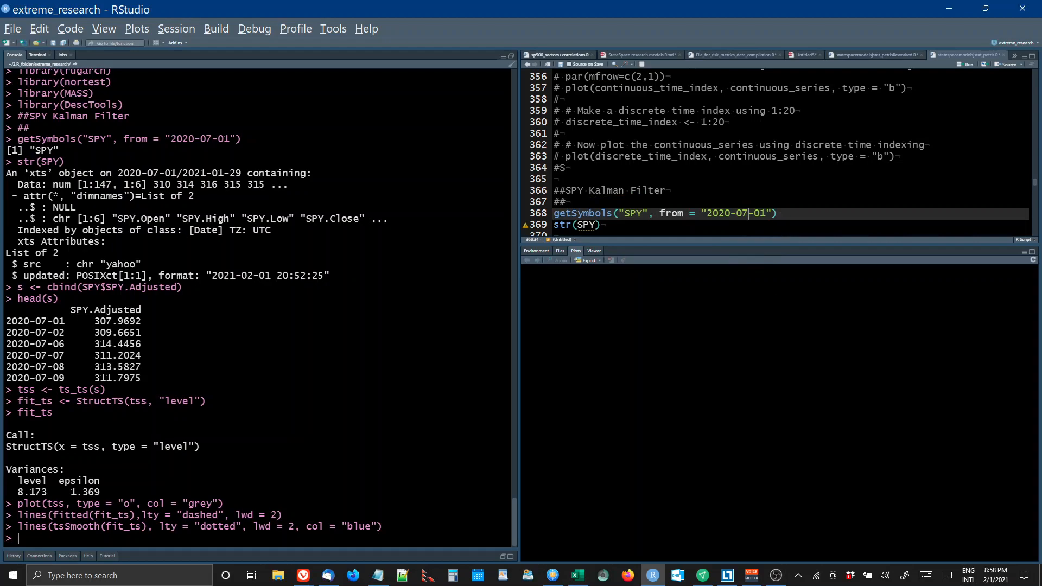
key("BackSpace")
type("1")
key("BackSpace")
key("BackSpace")
type("1")
type("0")
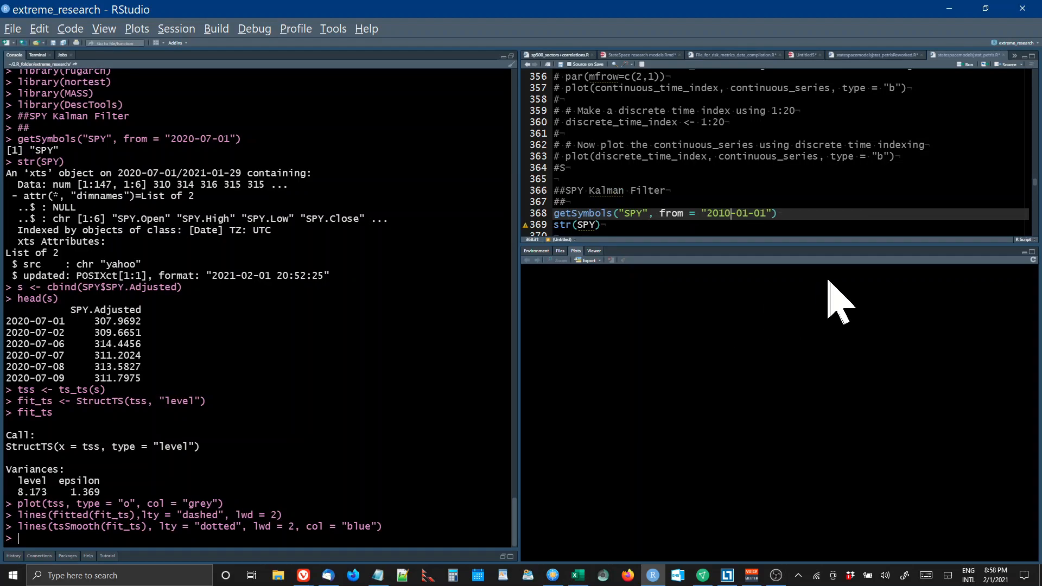
left_click_drag(784, 213, 557, 214)
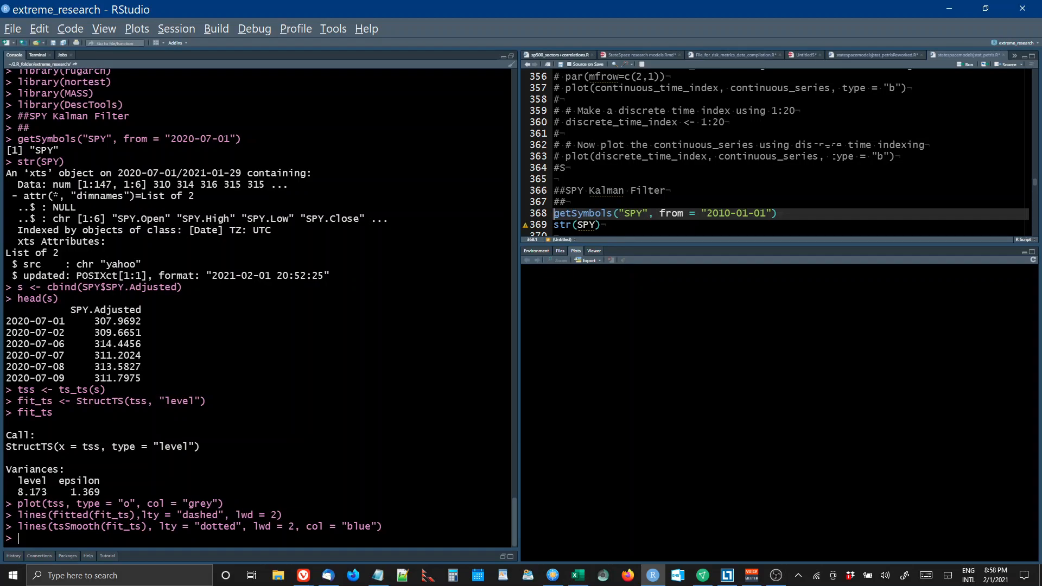
- Download SPY, check its structure, bind the adjusted close into s and view head(s)
key("ctrl+Return")
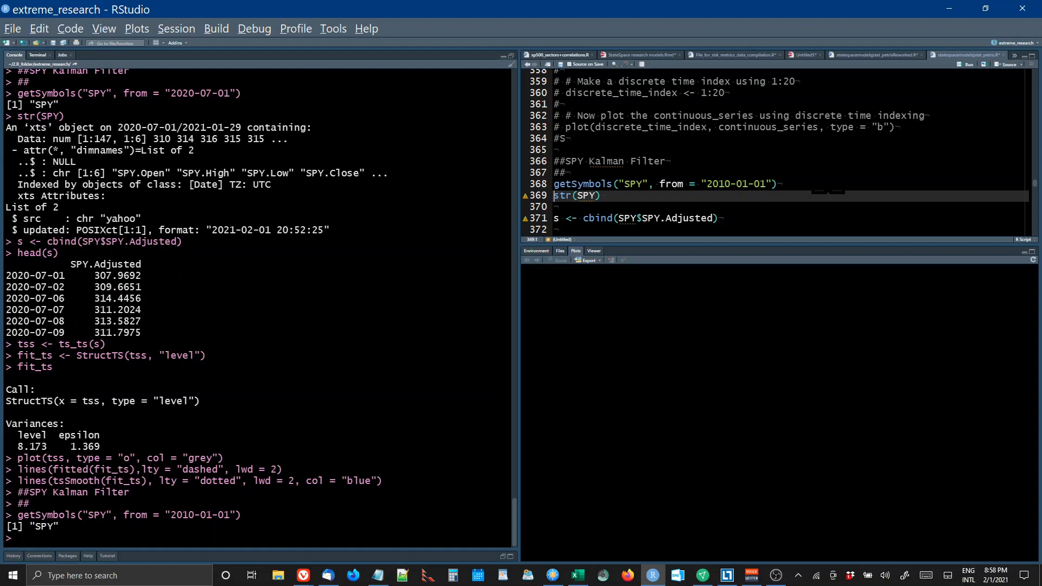
key("ctrl+Return")
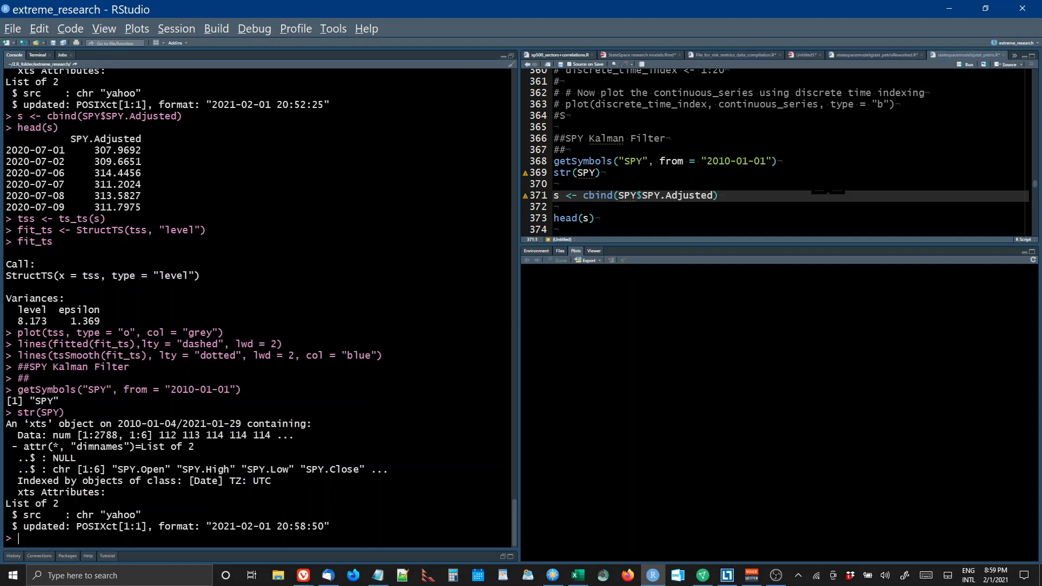
key("ctrl+Return")
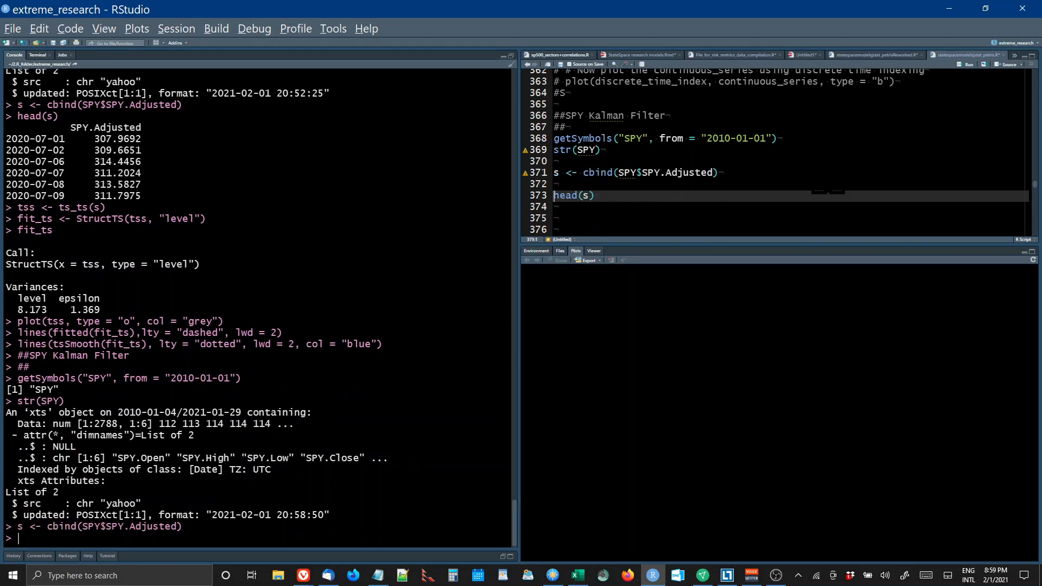
key("ctrl+Return")
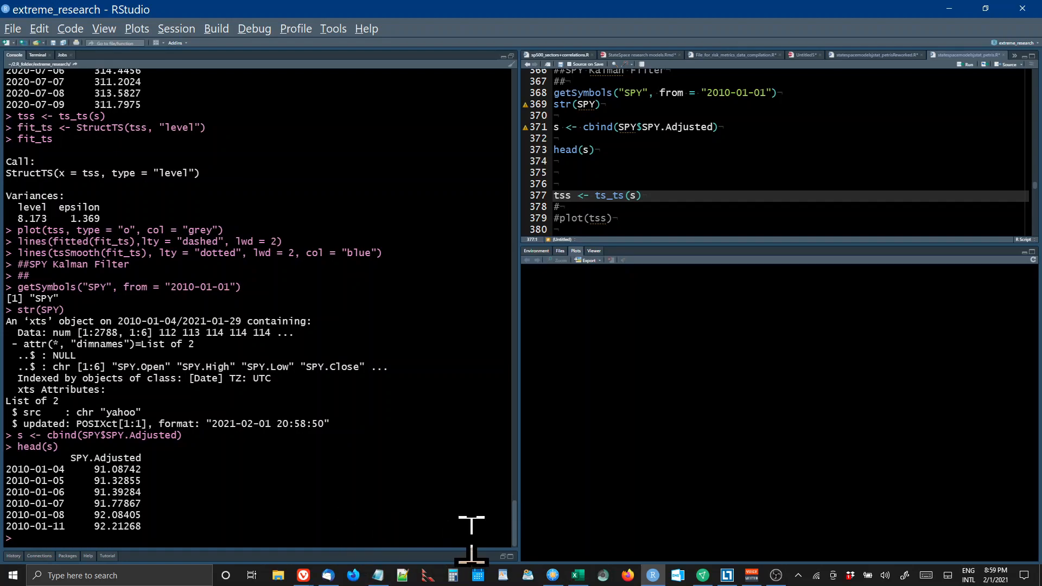
- Resize the panes to reveal the command history below the console
left_click_drag(471, 556, 507, 574)
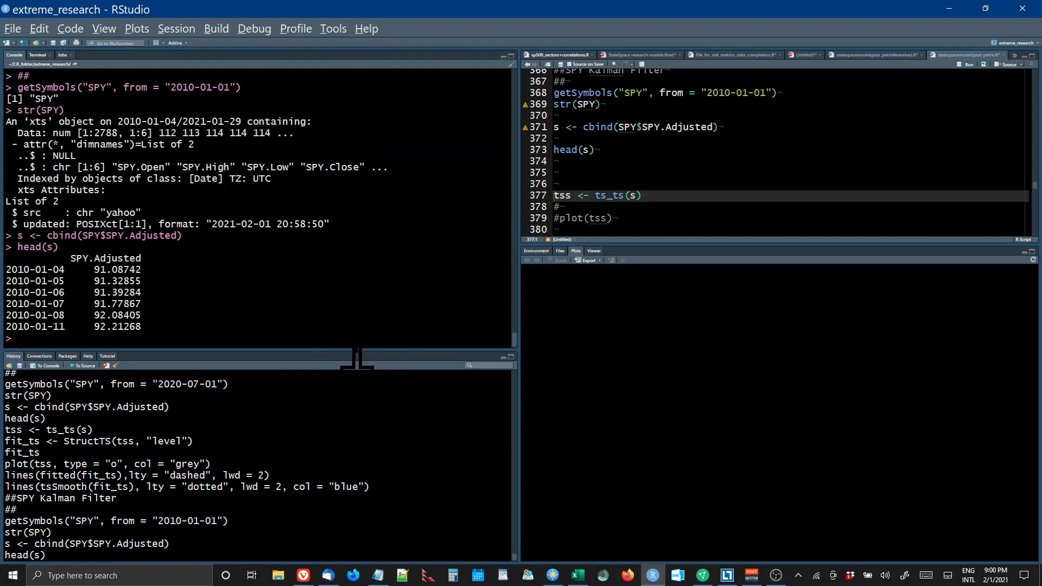
left_click_drag(356, 354, 349, 404)
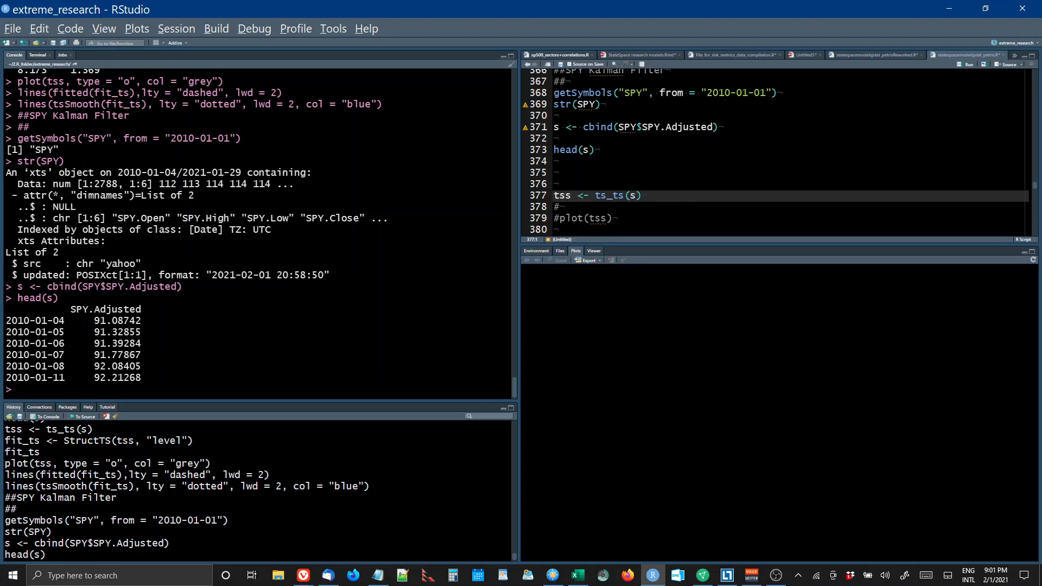
- Convert s to tss, fit StructTS local-level model fit_ts and print its variances
key("ctrl+Return")
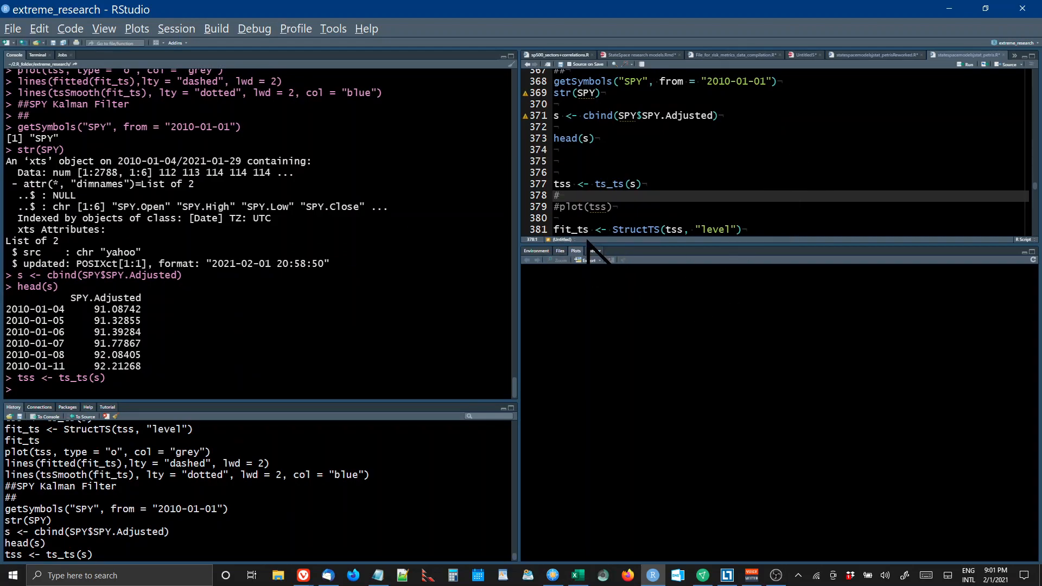
left_click(557, 230)
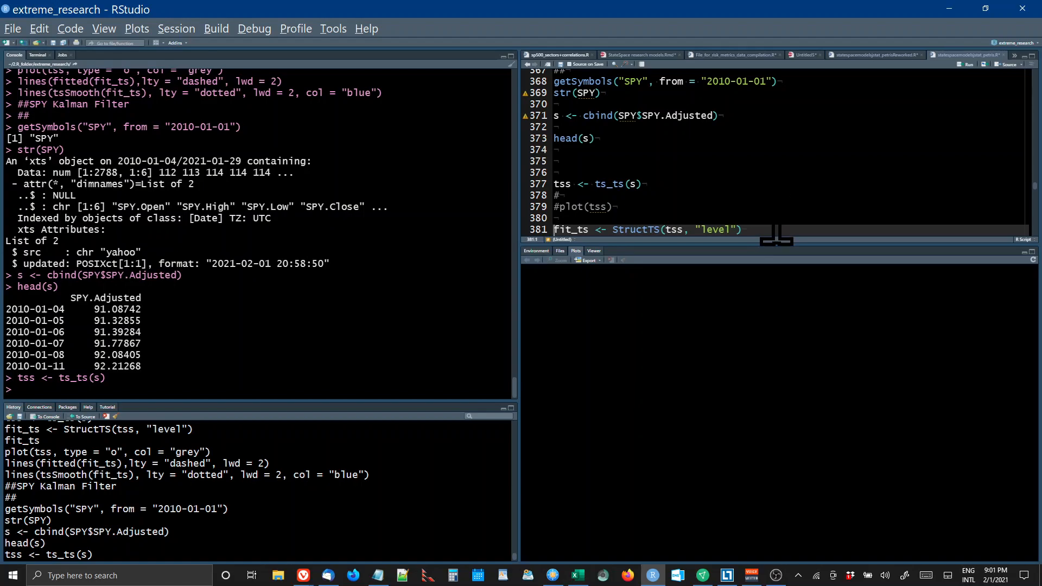
key("Up")
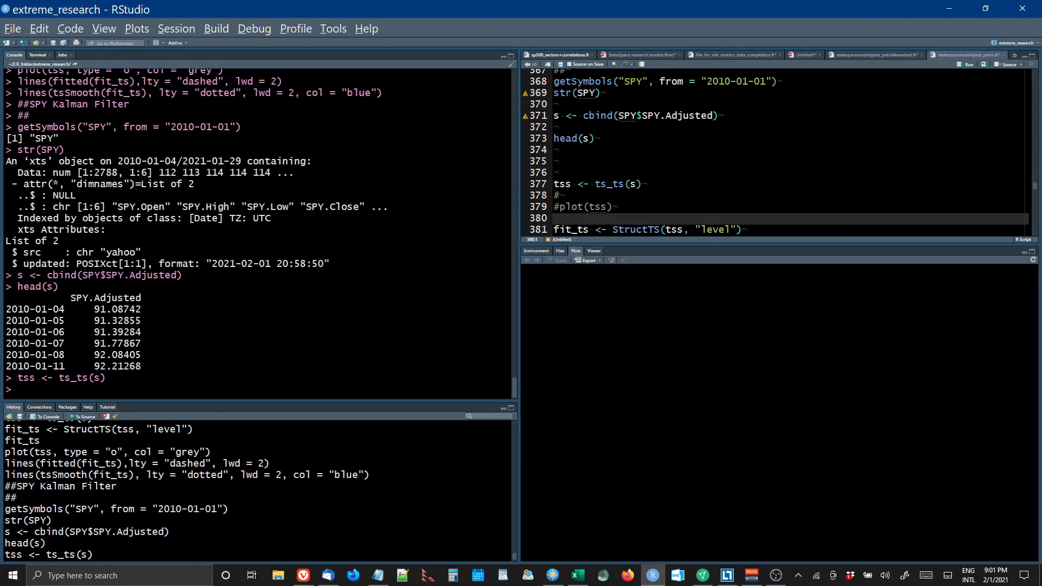
key("Down")
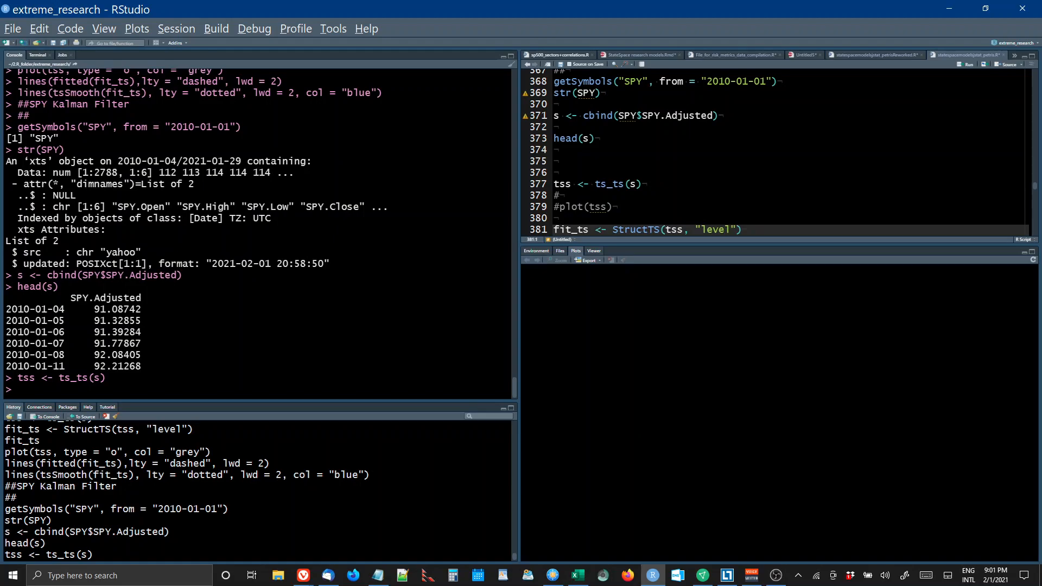
key("ctrl+Return")
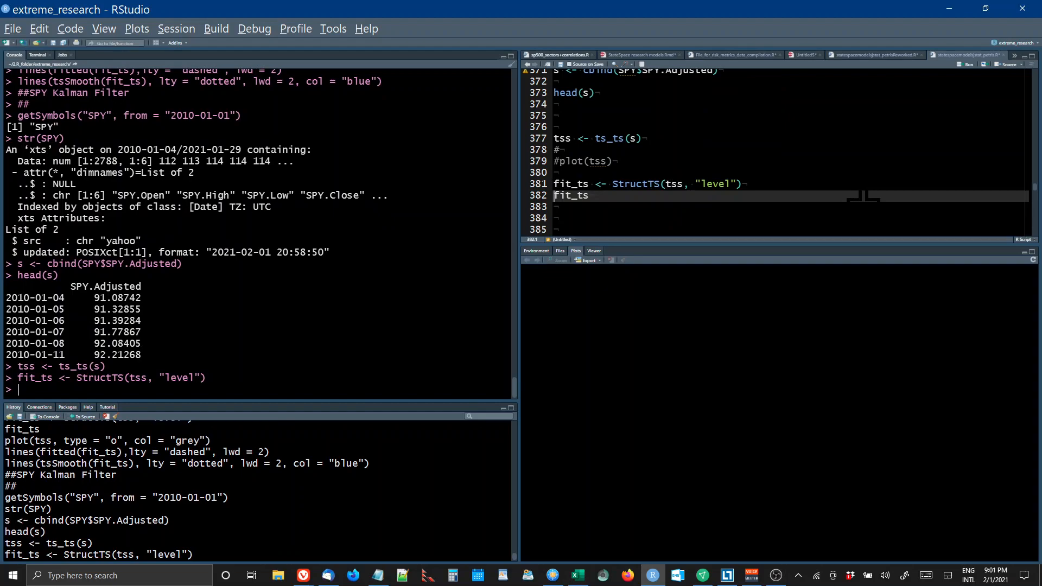
key("ctrl+Return")
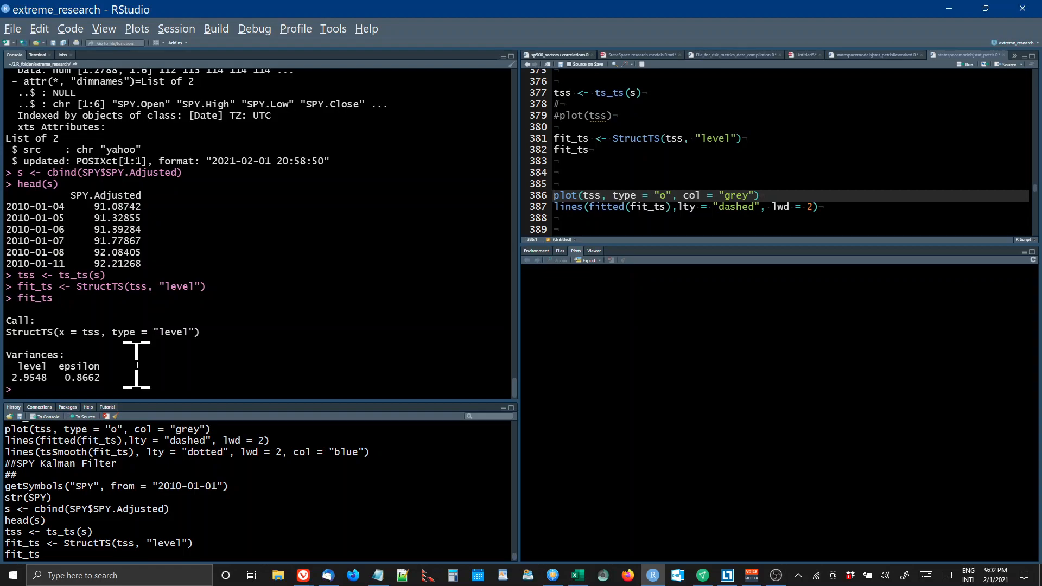
- Plot tss with dashed fitted level and dotted blue tsSmooth level overlaid
key("ctrl+Return")
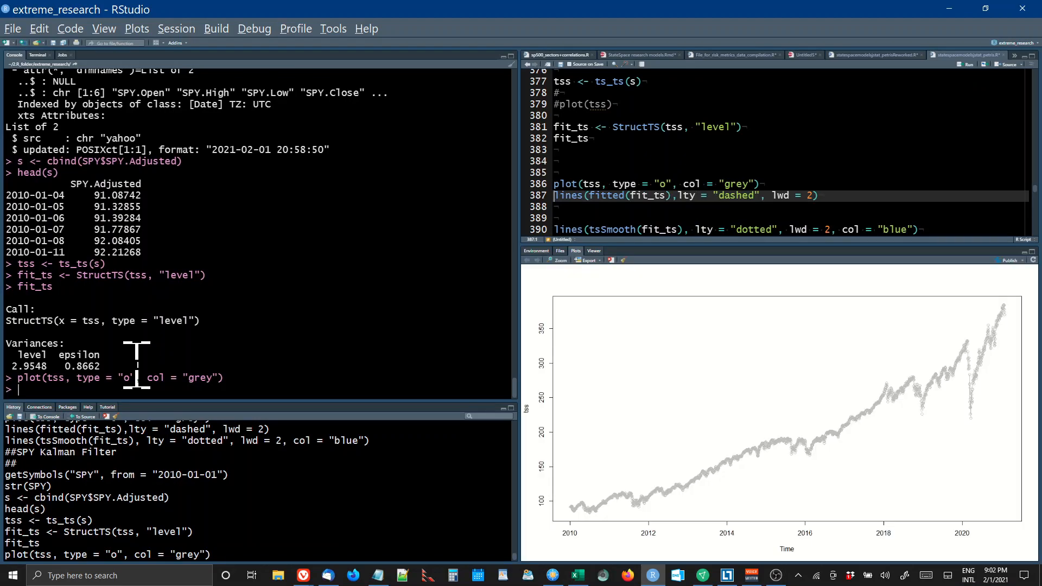
key("ctrl+Return")
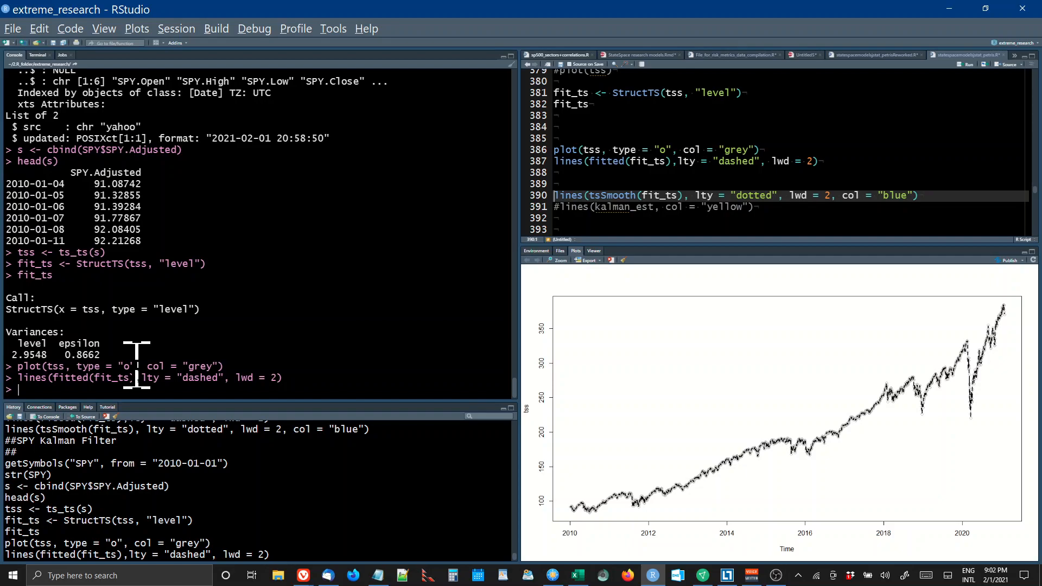
key("ctrl+Return")
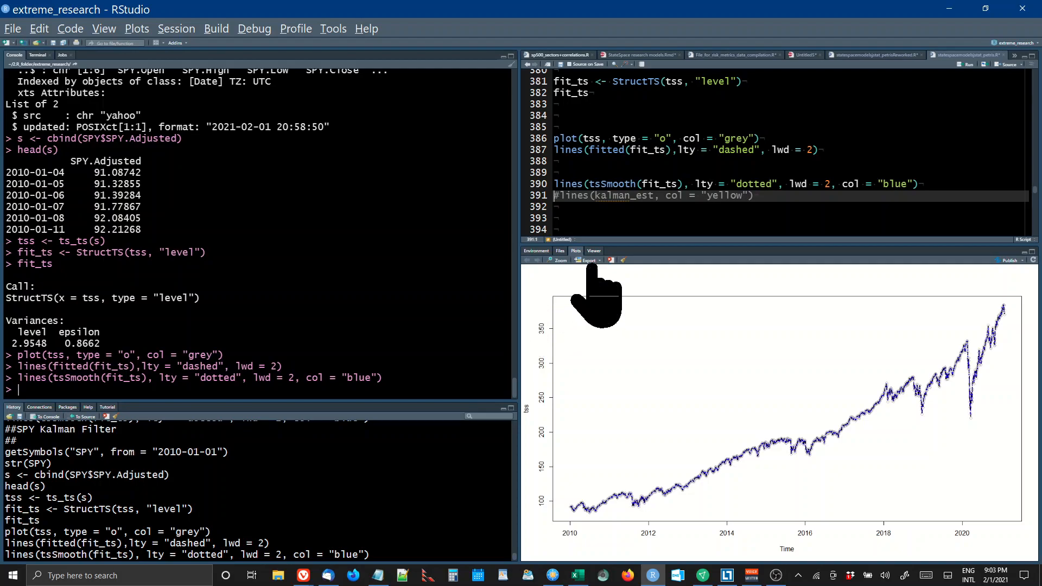
- Load the forecast package, plot the 10-step SPY forecast and zoom the plot
key("Down")
key("Down")
key("Down")
key("Down")
key("Down")
key("Up")
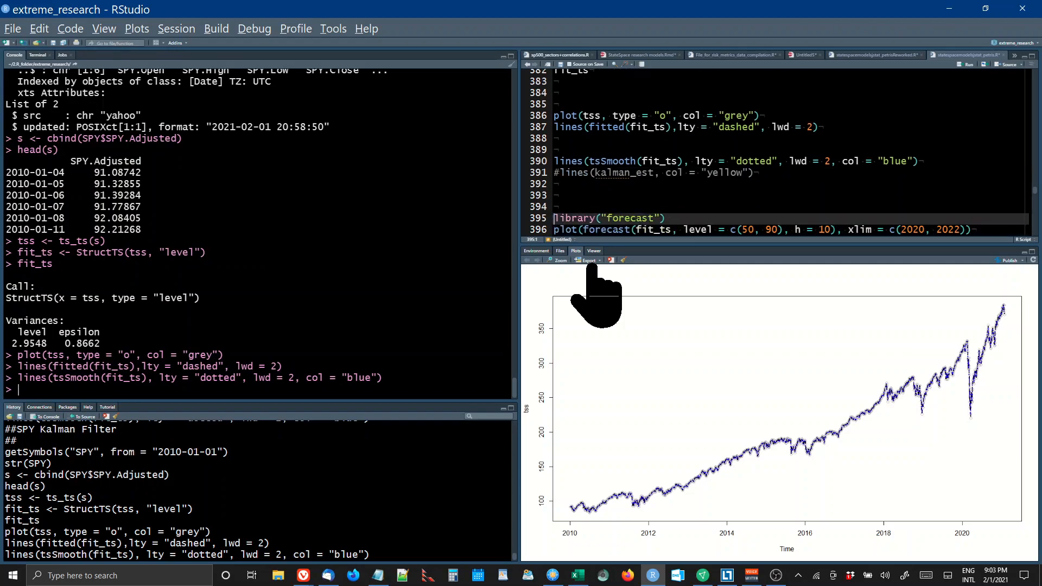
key("ctrl+Return")
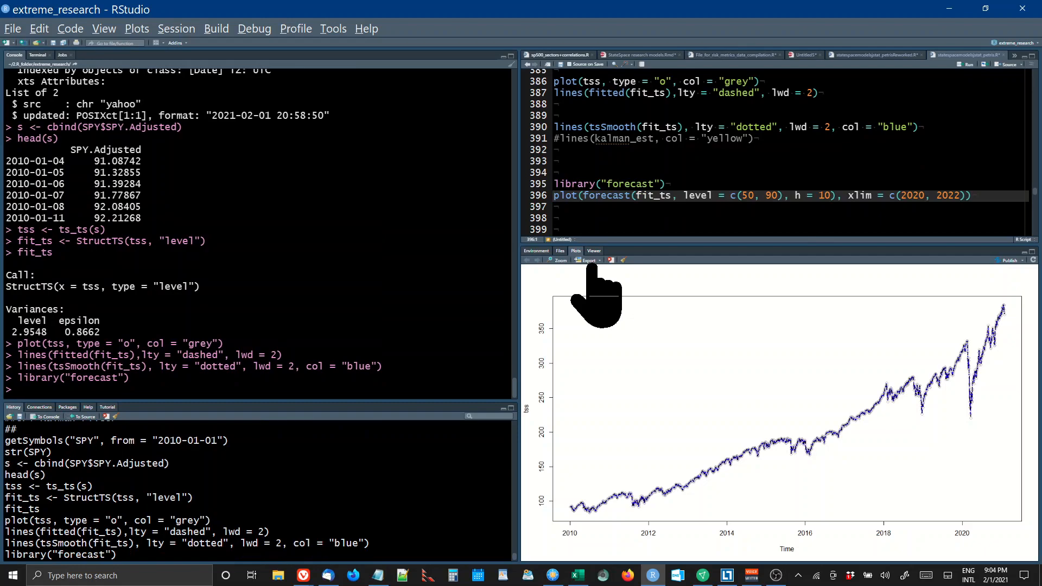
key("ctrl+Return")
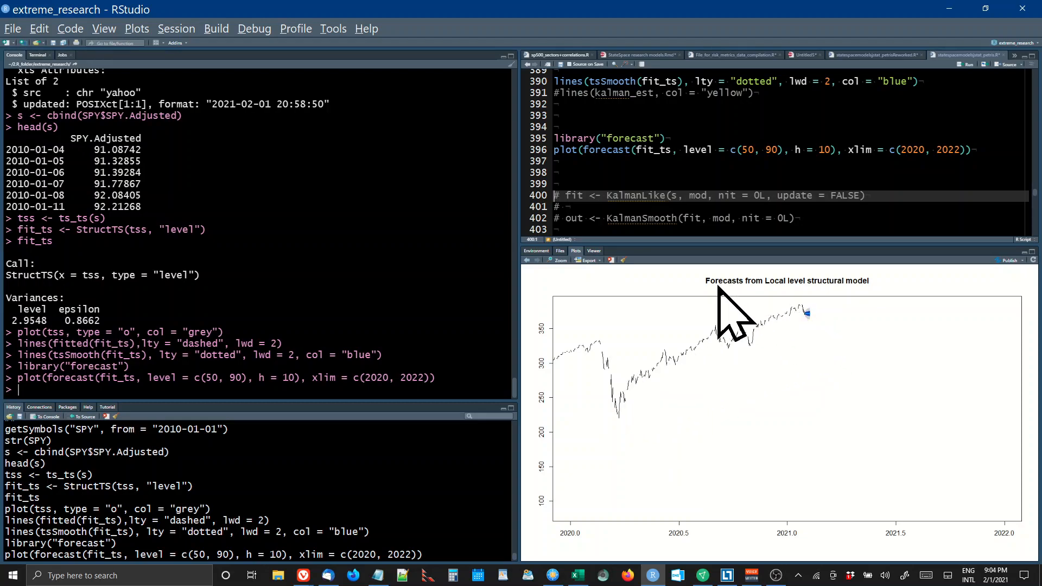
left_click(560, 261)
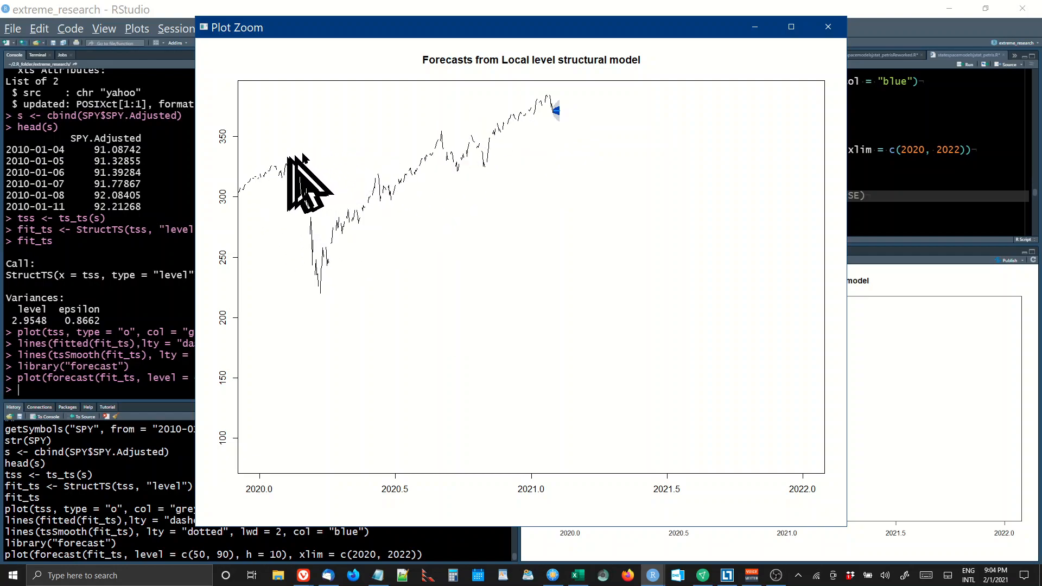
- Close the zoomed plot, run the ARIMA fit on k_ts and predict(fit3, 12), both erroring
left_click(827, 27)
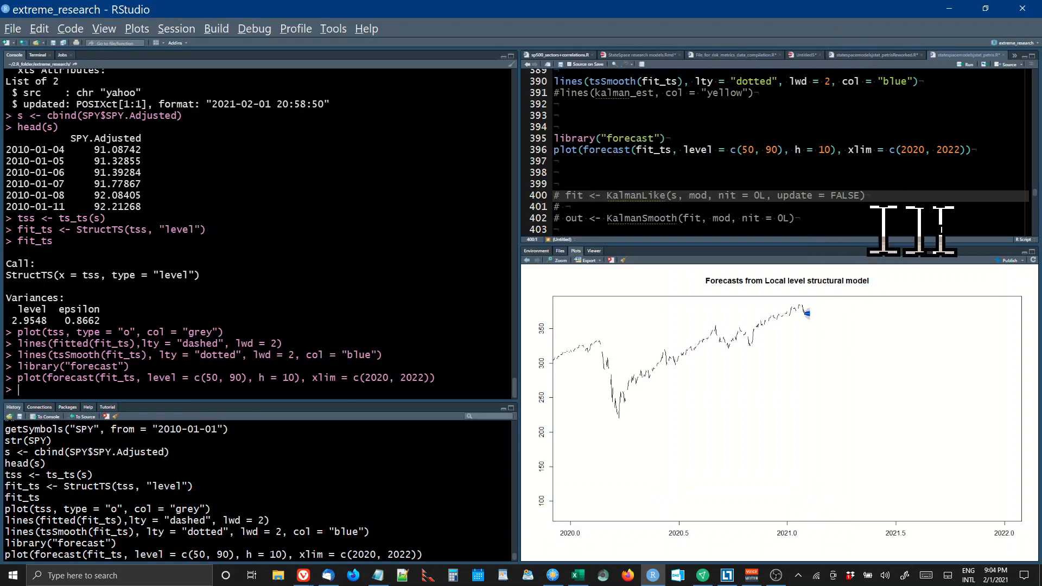
scroll(1037, 216, "down", 4)
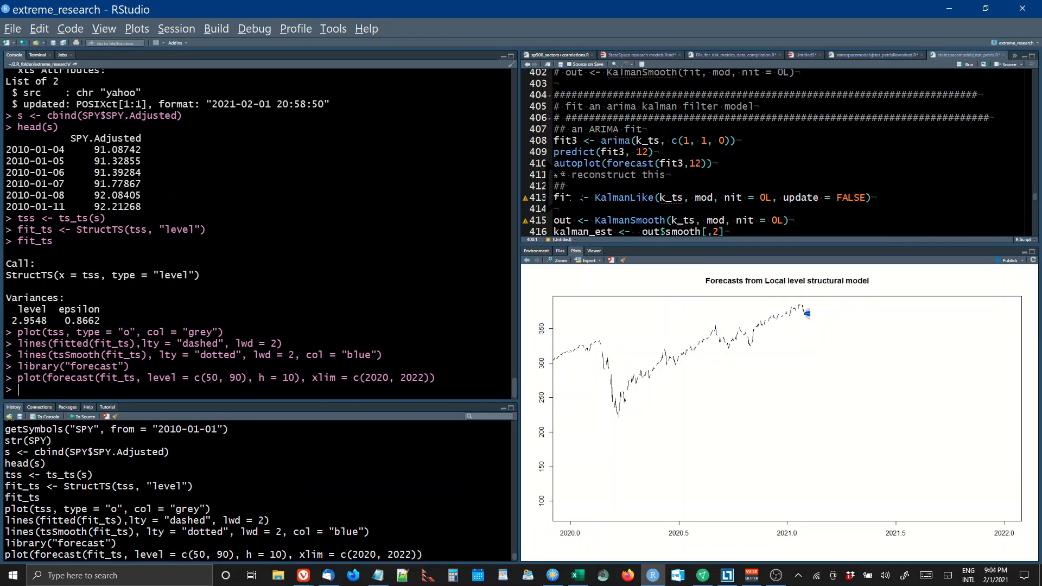
left_click(556, 140)
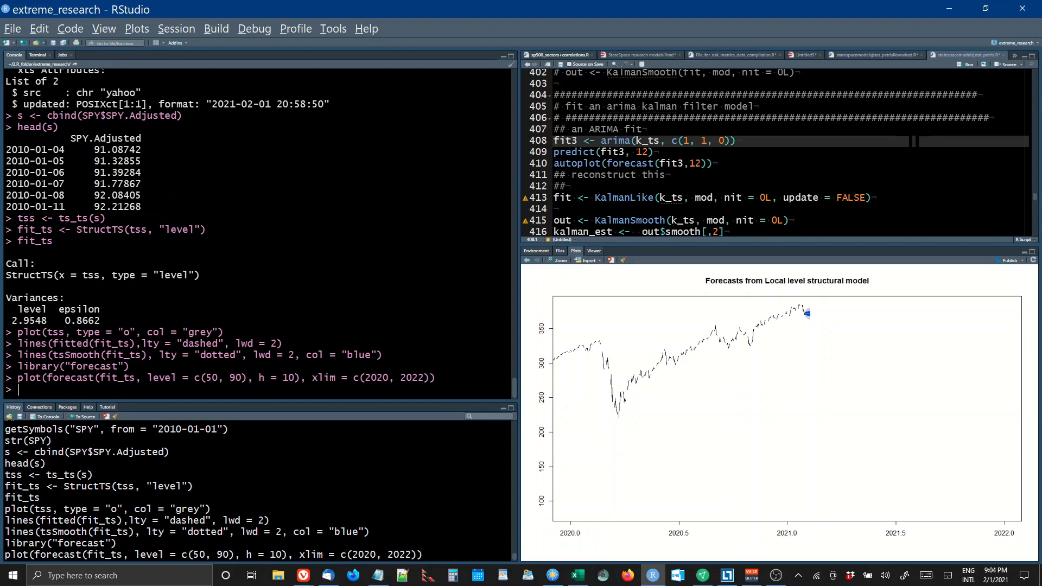
key("ctrl+Return")
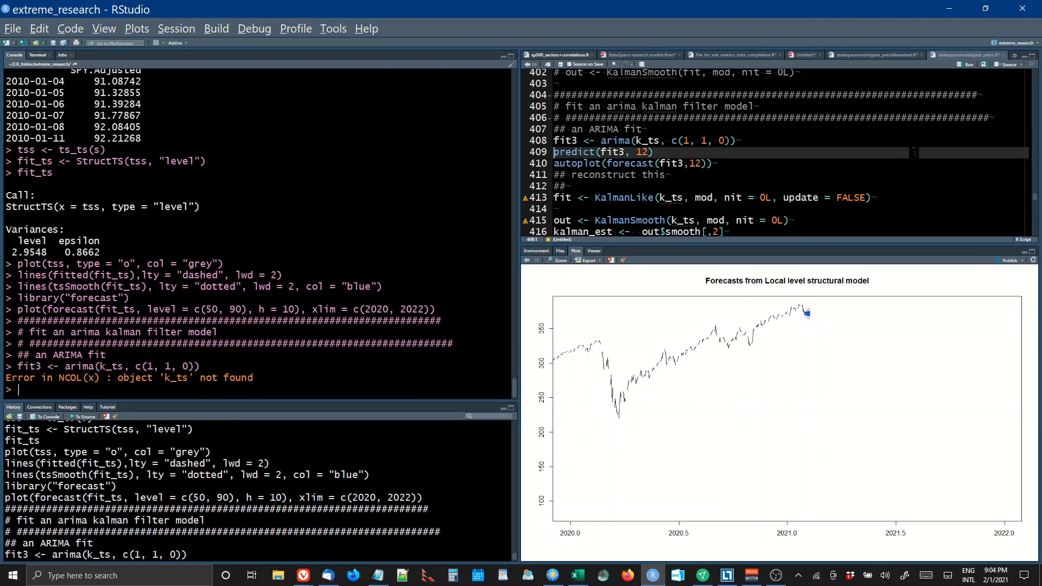
key("ctrl+Return")
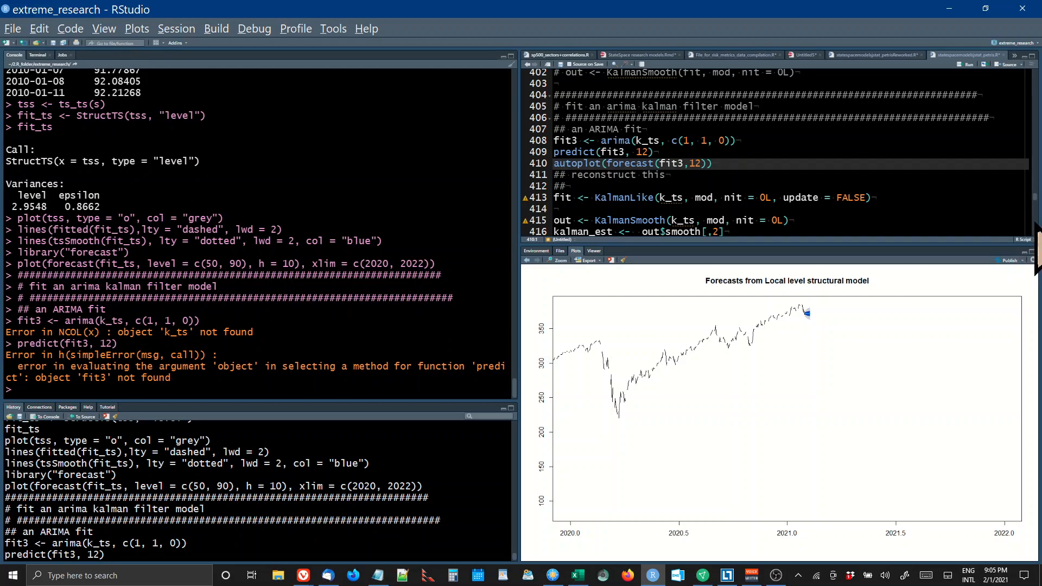
scroll(1038, 232, "down", 4)
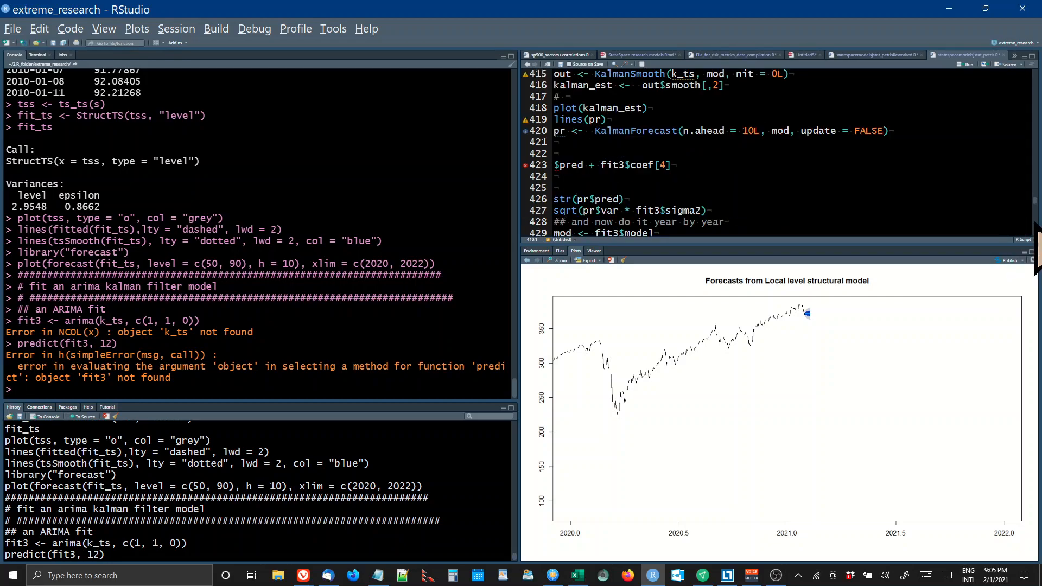
scroll(1037, 244, "down", 4)
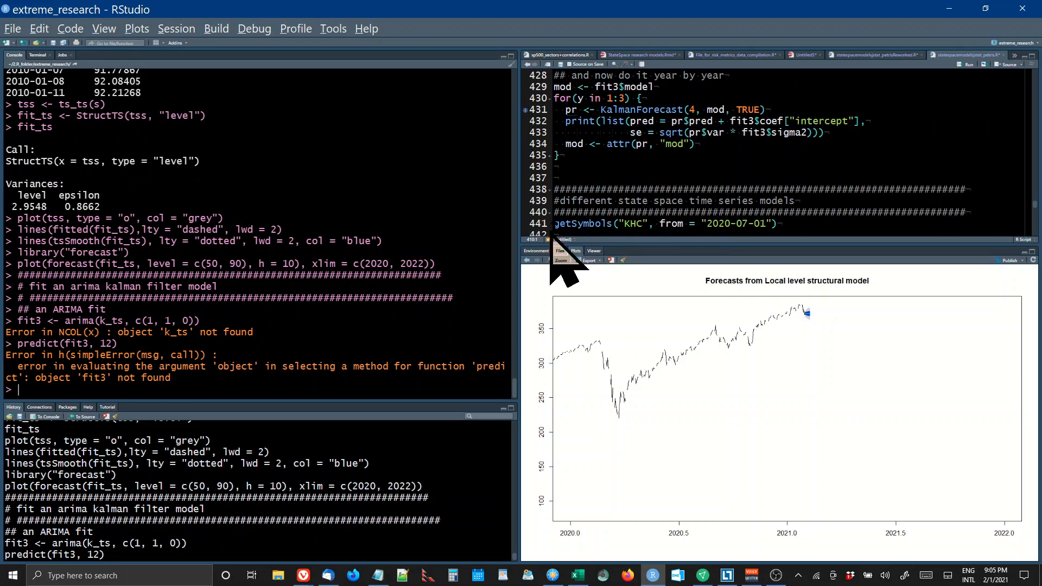
- Download KHC prices from 2020-07-01 with getSymbols
left_click(554, 224)
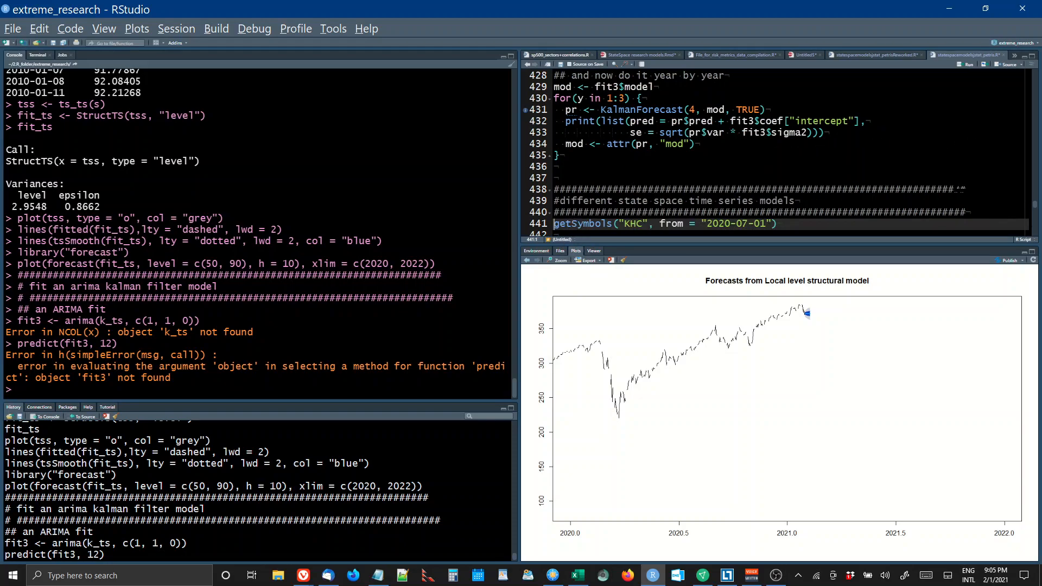
key("ctrl+Return")
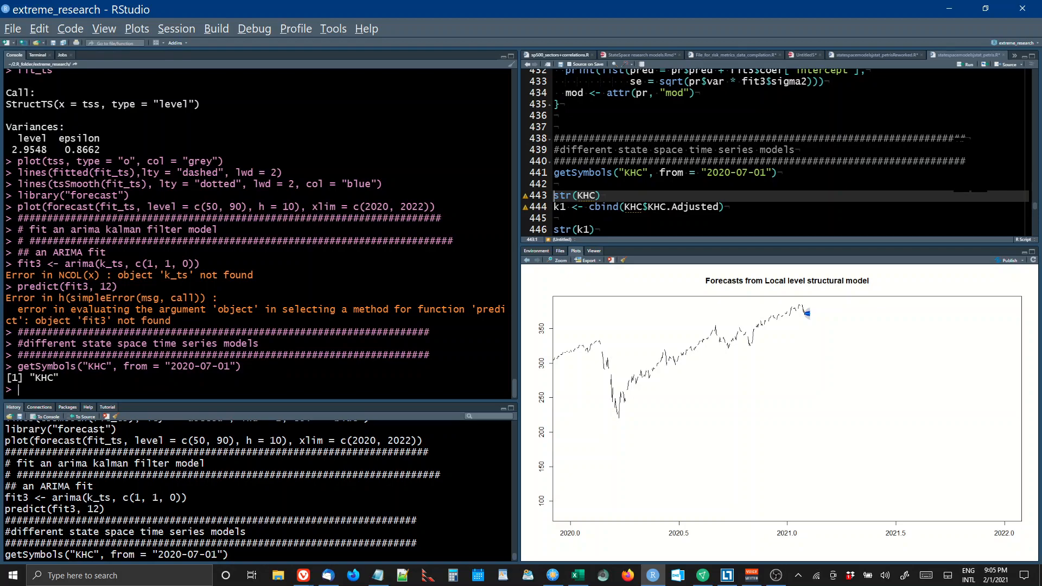
- Inspect KHC, keep KHC.Adjusted as k1 and plot the adjusted prices
key("ctrl+Return")
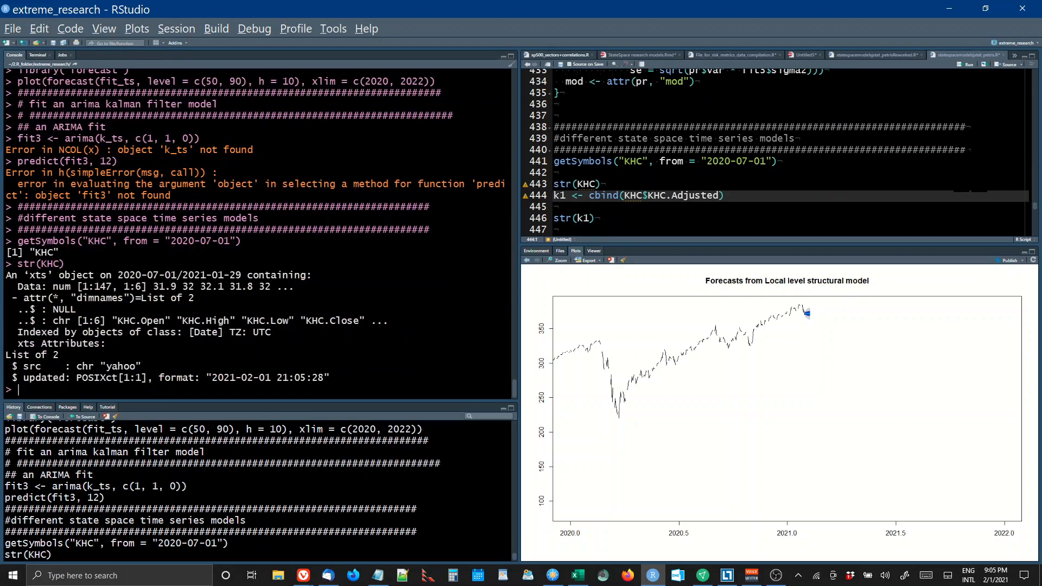
key("ctrl+Return")
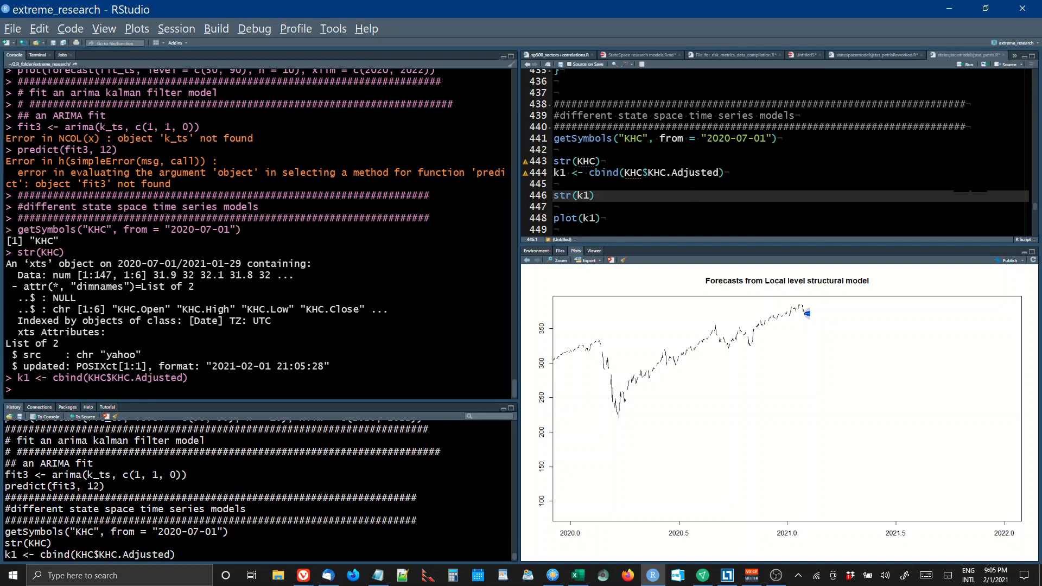
key("ctrl+Return")
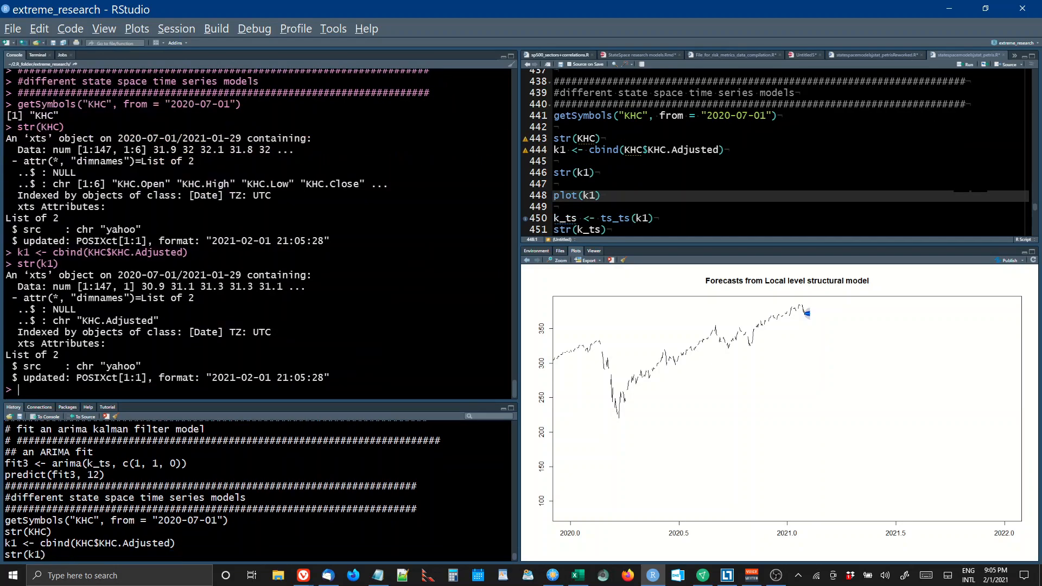
key("ctrl+Return")
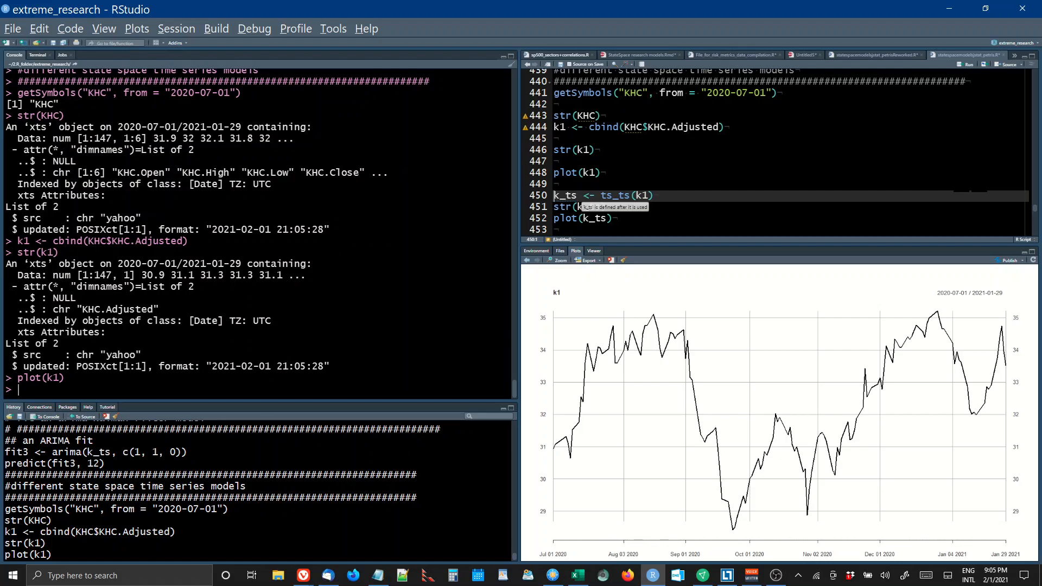
- Convert k1 to the time series k_ts, plot it and fit the local-level model fitk_ts
key("ctrl+Return")
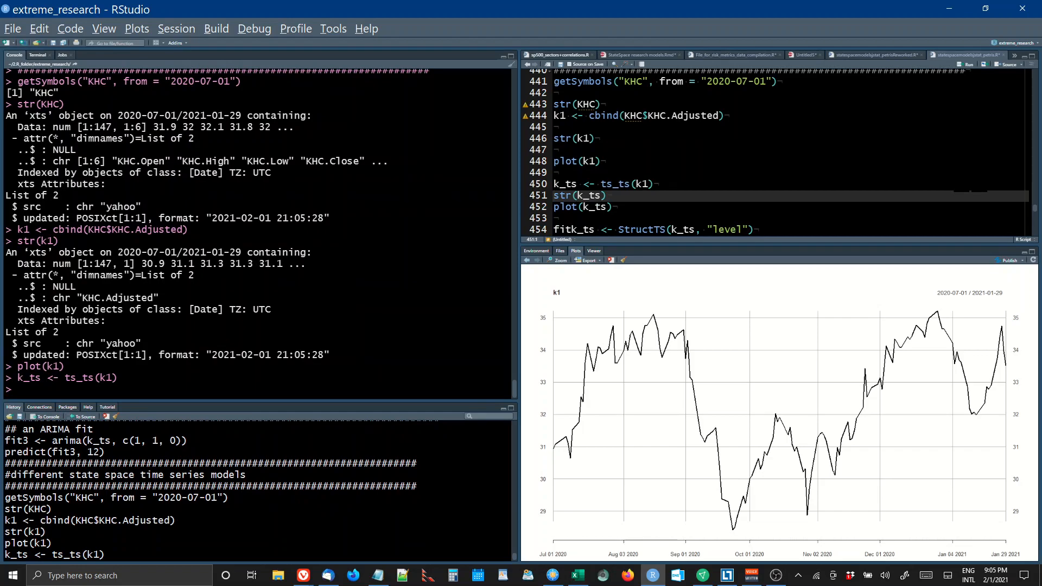
key("ctrl+Return")
key("ctrl+Return")
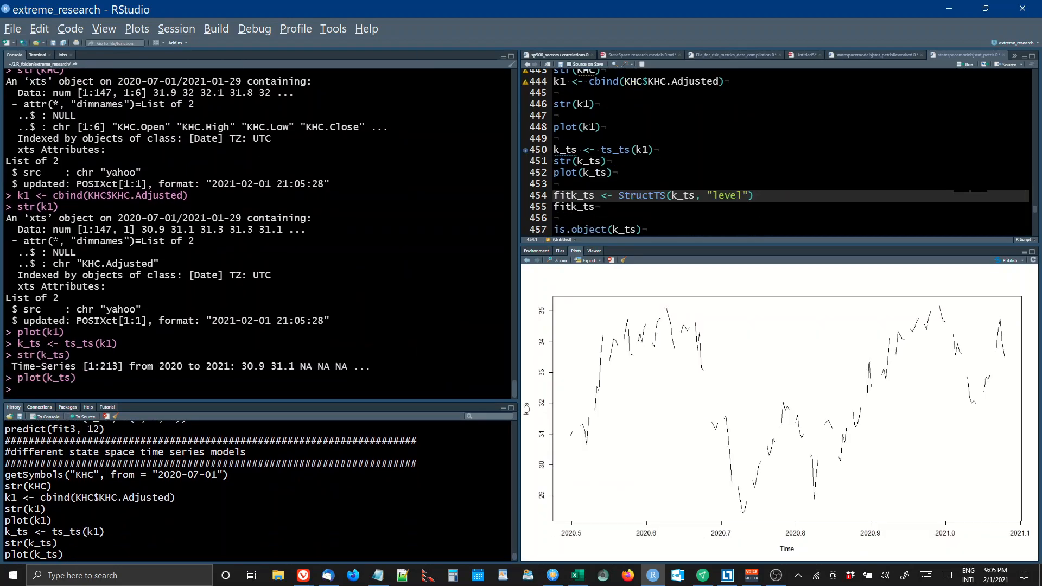
key("ctrl+Return")
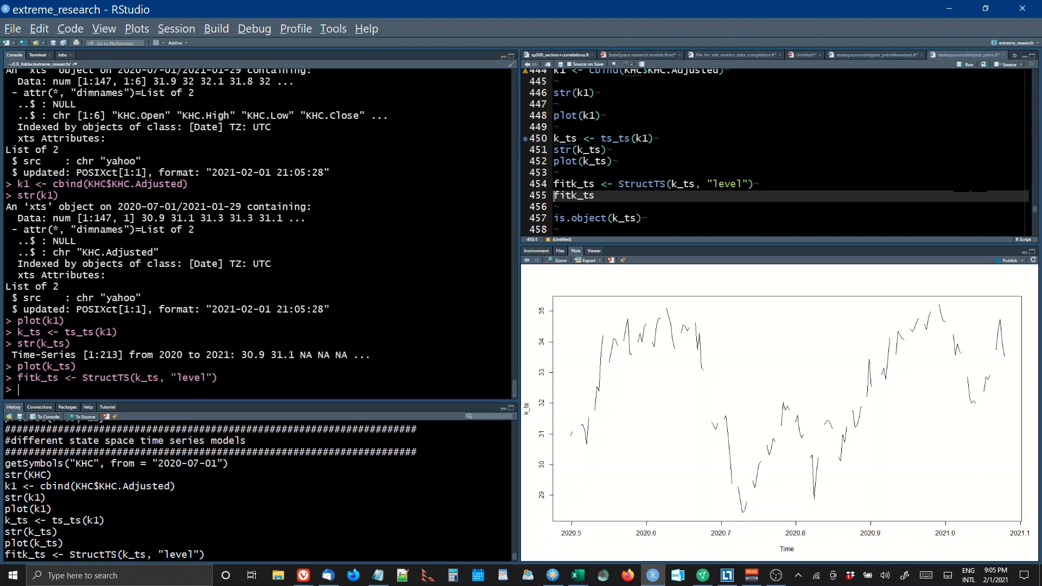
- Print fitk_ts variances and plot k_ts points with dashed fitted and dotted blue smoothed lines
key("ctrl+Return")
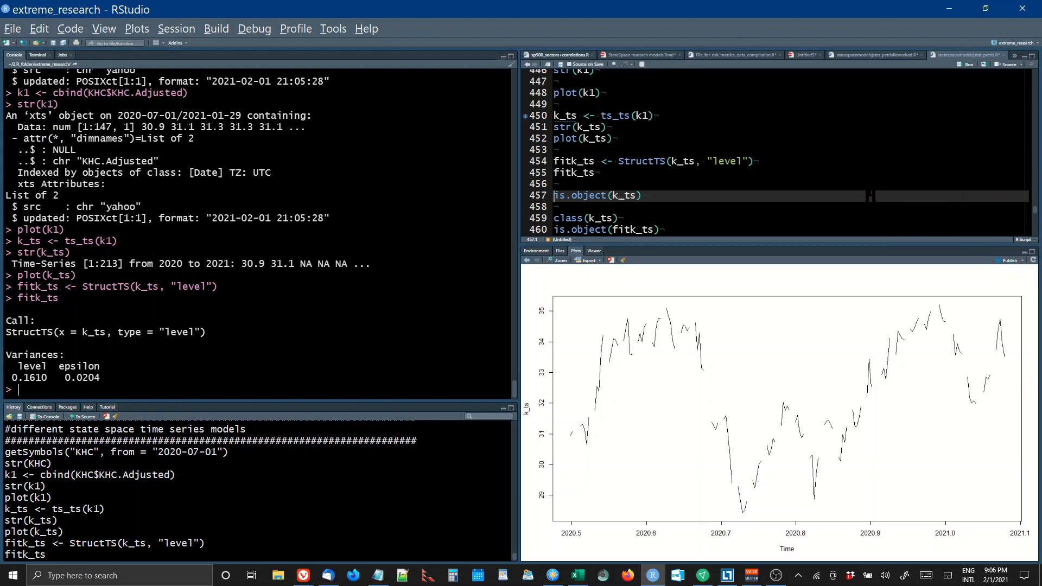
key("Down")
key("Down")
key("Down")
key("Down")
key("Down")
key("Down")
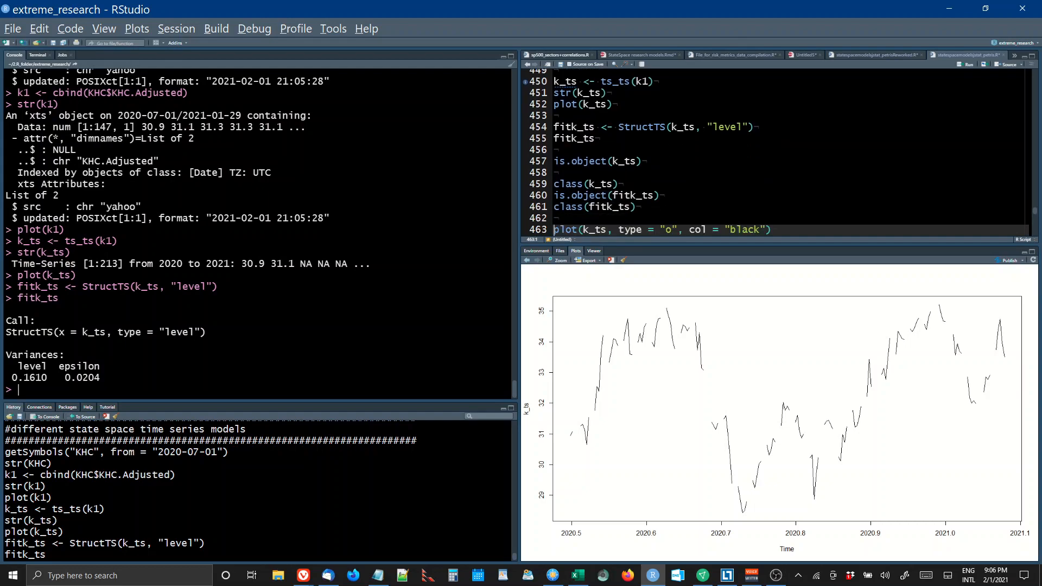
key("ctrl+Return")
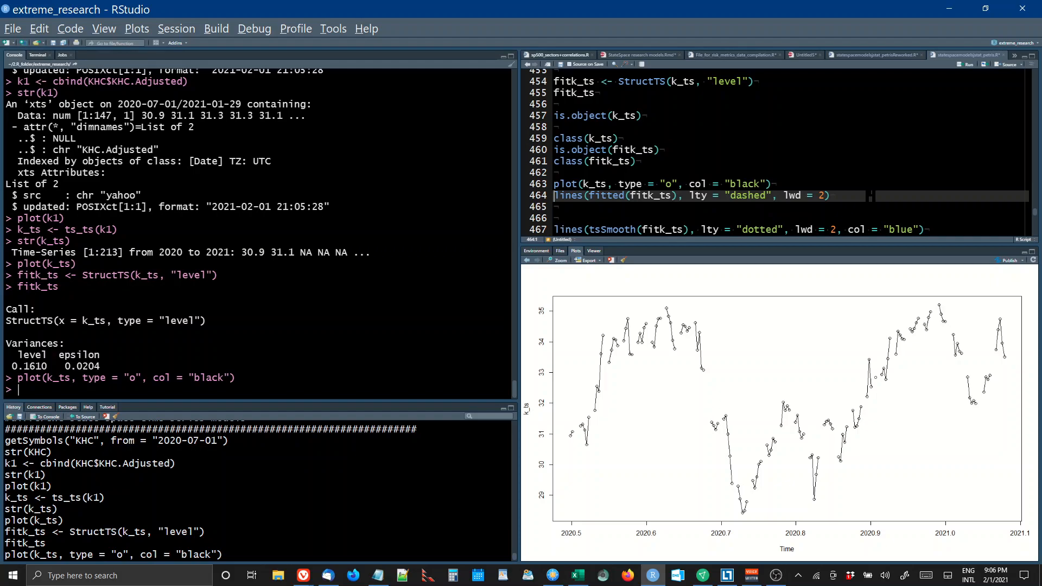
key("ctrl+Return")
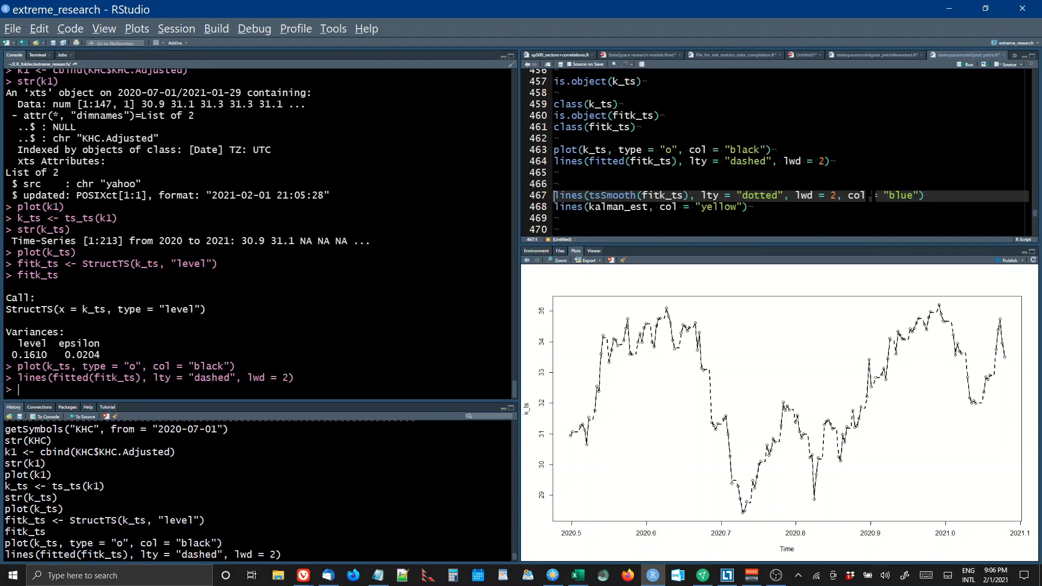
key("ctrl+Return")
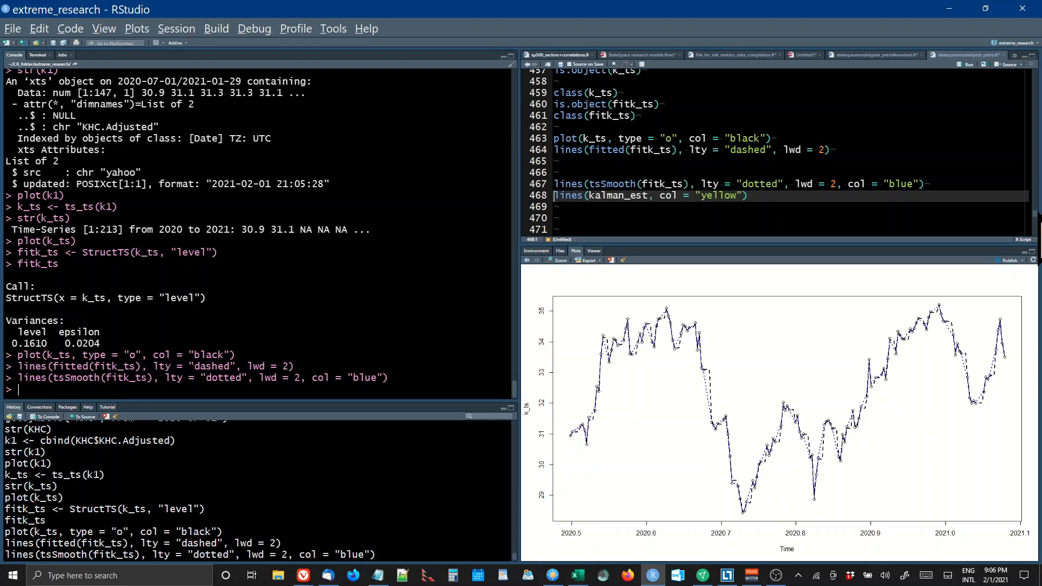
left_click_drag(1038, 237, 1038, 204)
scroll(1038, 216, "up", 1)
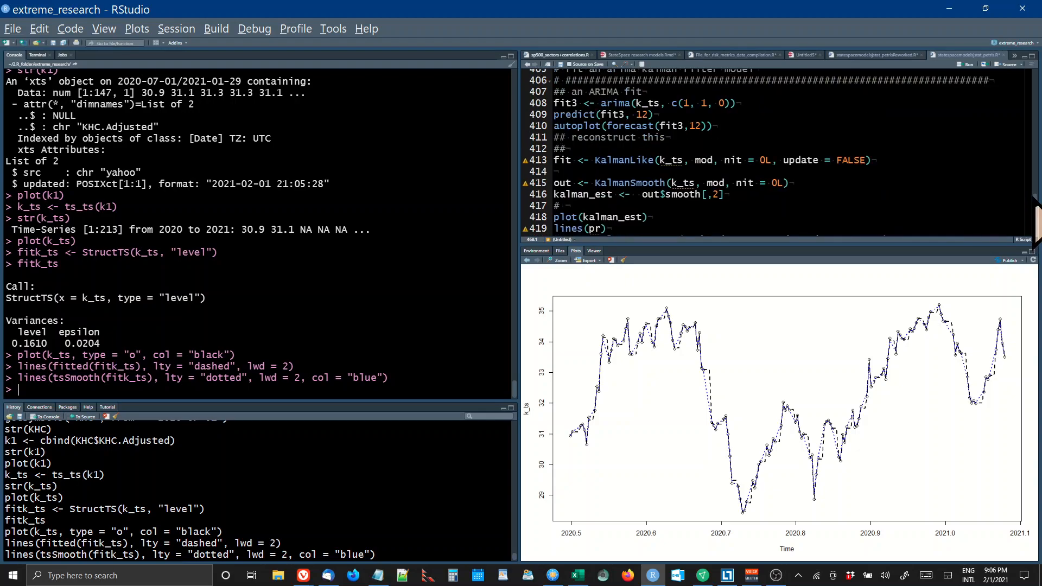
- Refit ARIMA(1,1,0) to k_ts, predict 12 steps, plot the forecast fan; KalmanLike errors with 'mod' missing
left_click(556, 104)
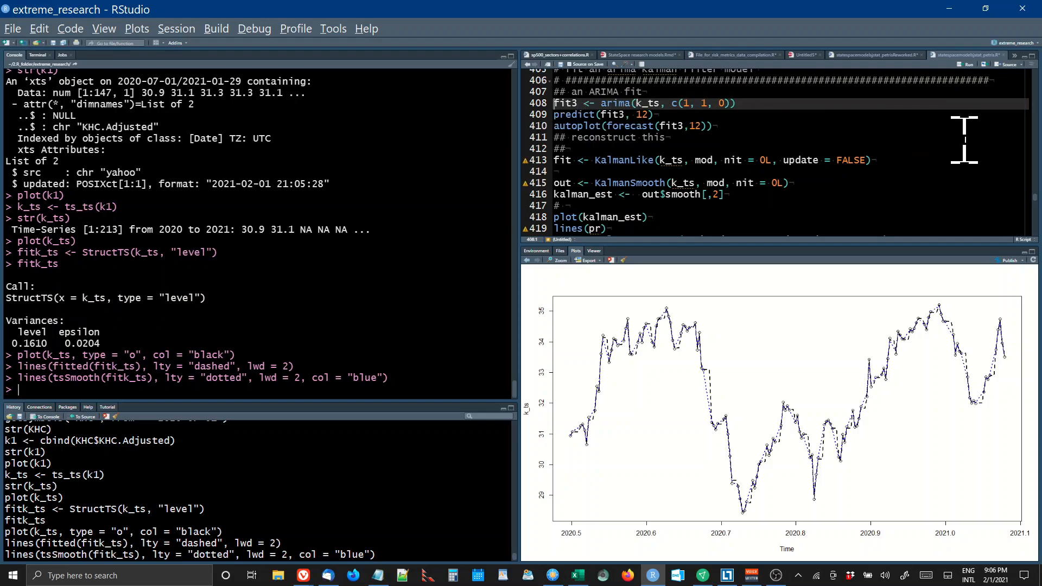
key("ctrl+Return")
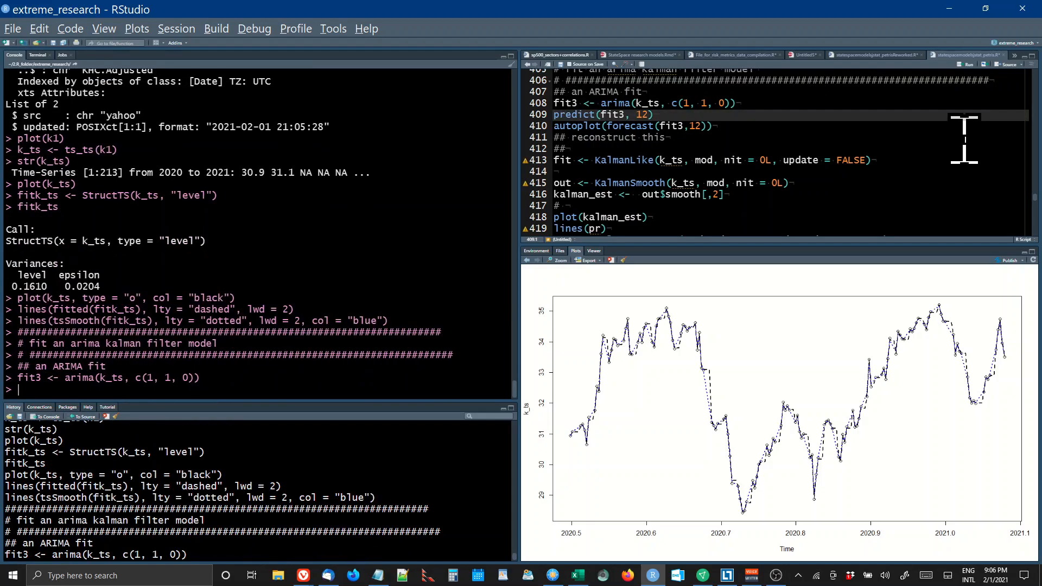
key("ctrl+Return")
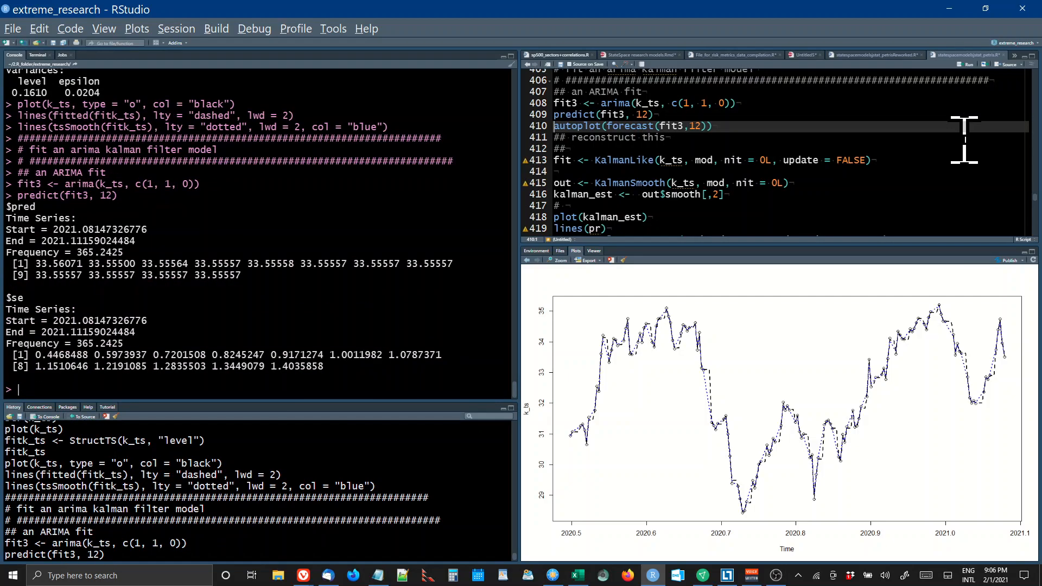
key("ctrl+Return")
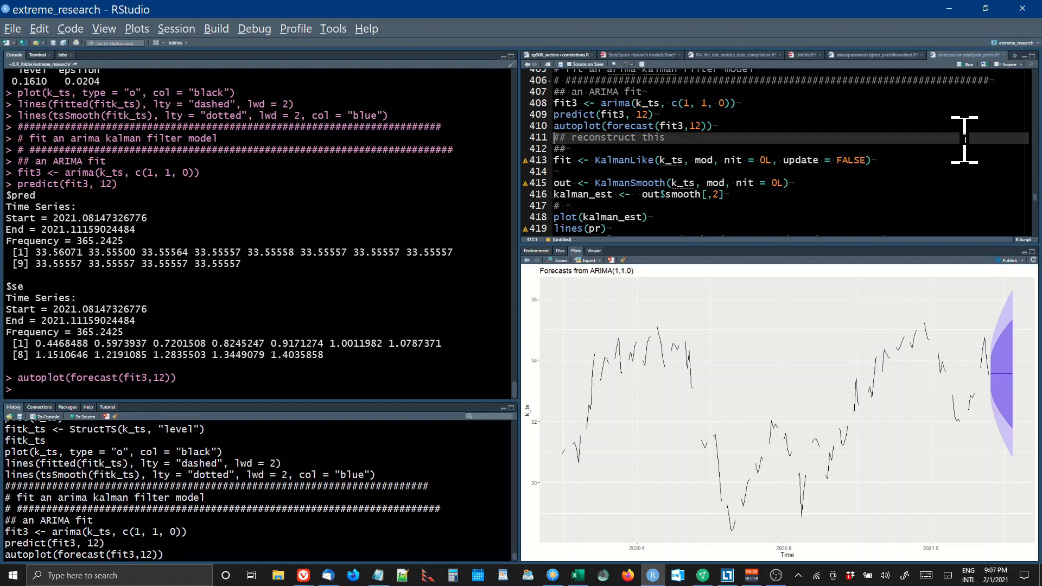
key("ctrl+Return")
key("ctrl+Return")
key("ctrl+Return")
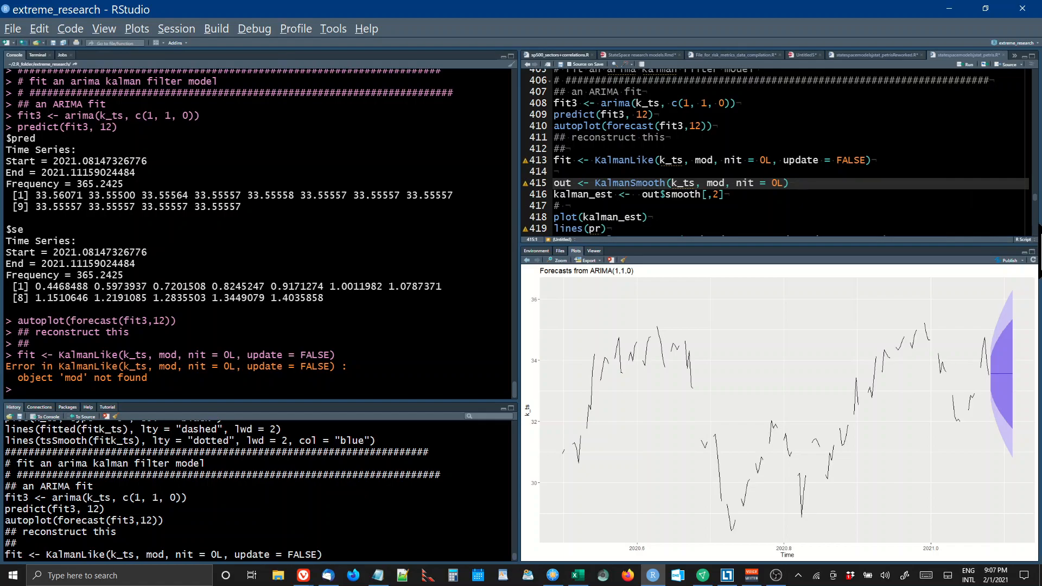
scroll(1036, 229, "down", 4)
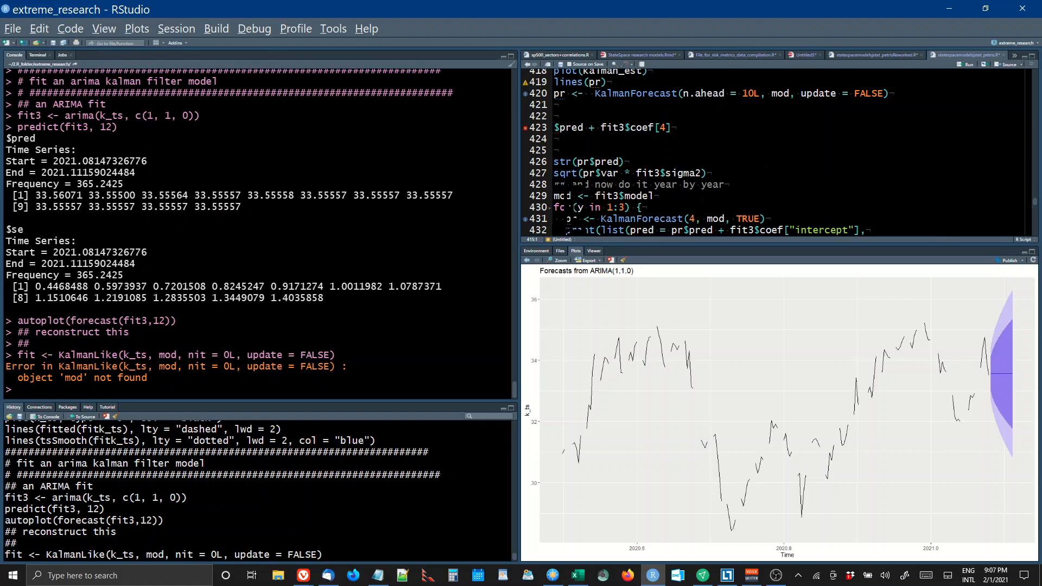
- Run the line adding the coefficient to the predictions
left_click(555, 196)
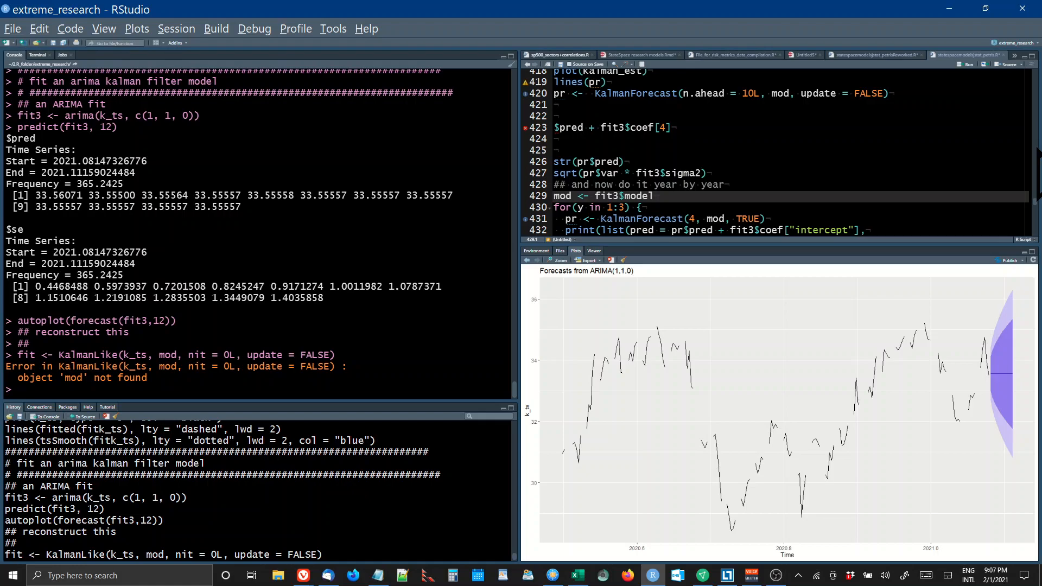
left_click(557, 127)
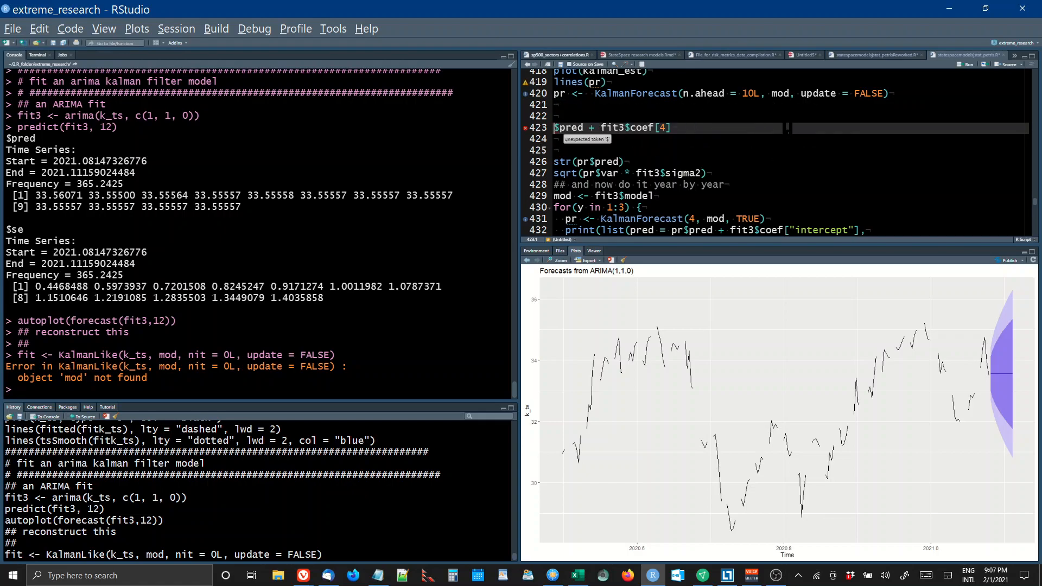
key("ctrl+Return")
key("ctrl+Return")
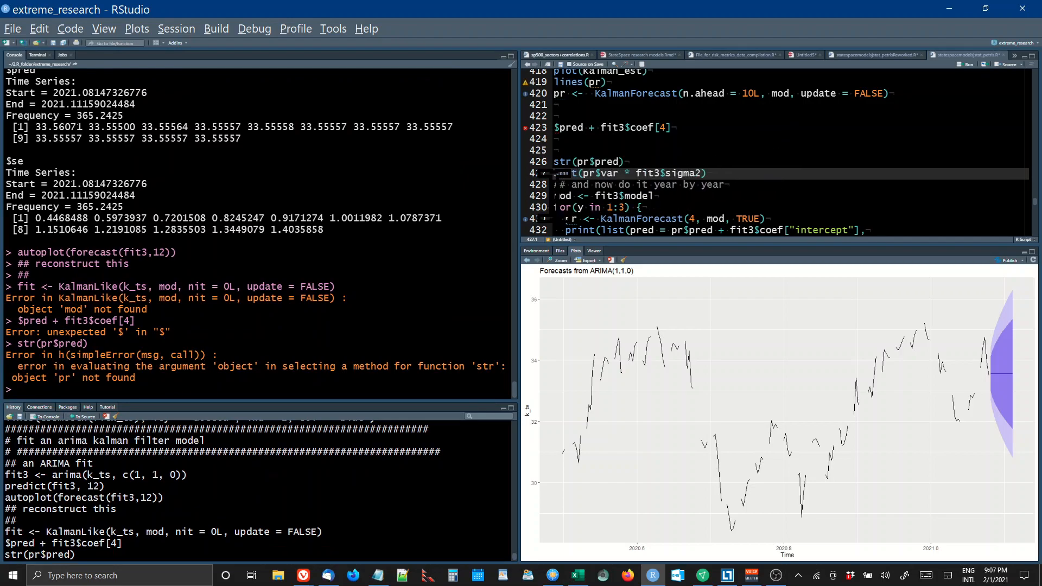
- Store fit3$model in mod and run the year-by-year KalmanForecast loop printing NA predictions
left_click(561, 196)
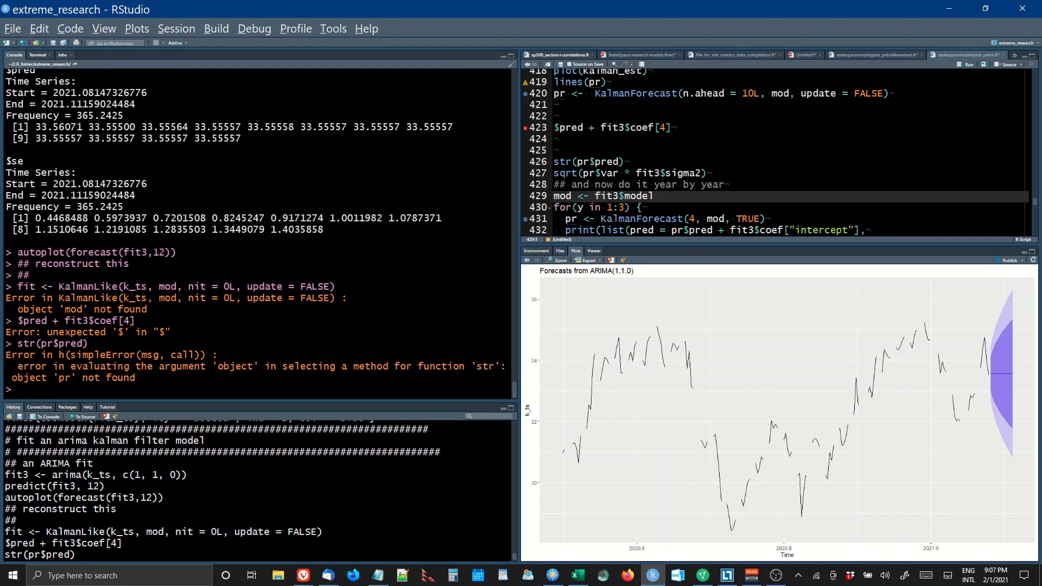
key("ctrl+Return")
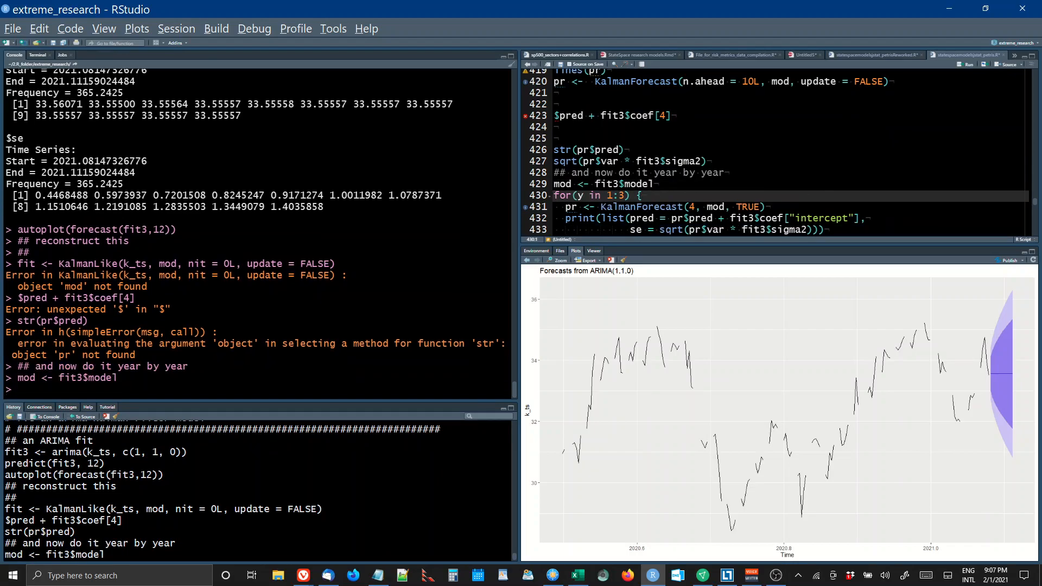
key("ctrl+Return")
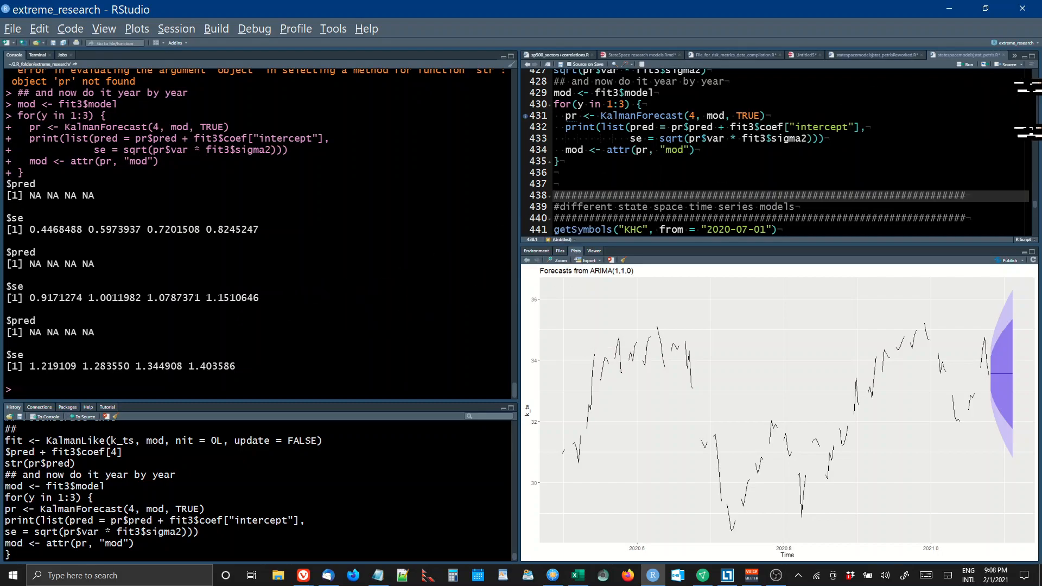
scroll(1038, 102, "up", 4)
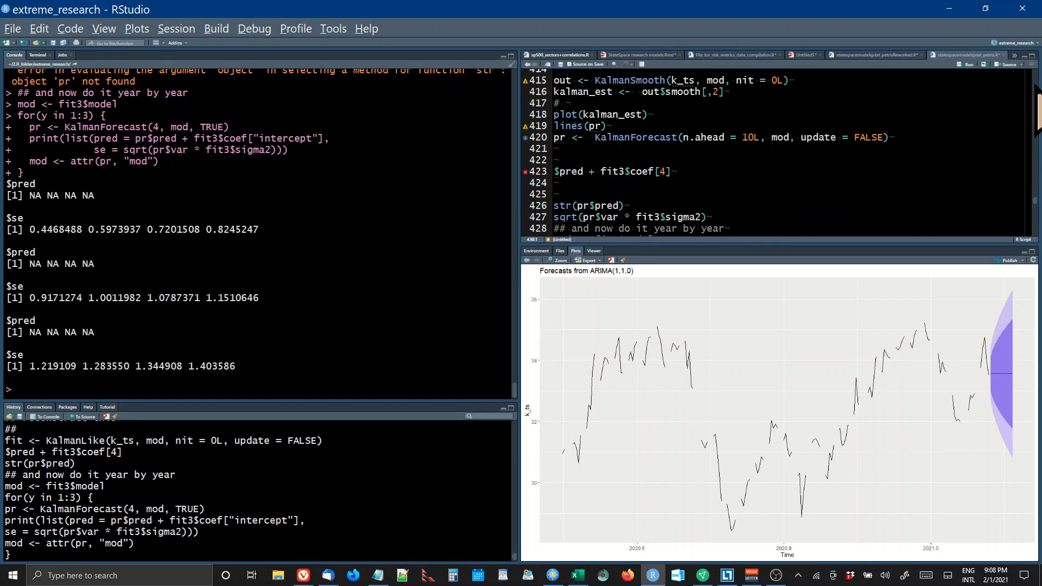
scroll(1038, 102, "up", 4)
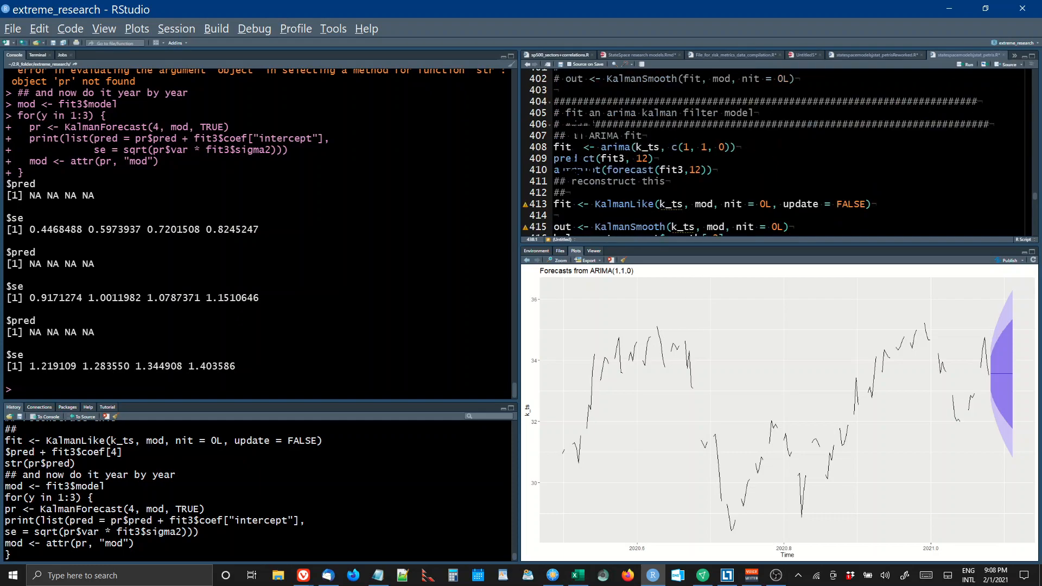
- Rerun the ARIMA(1,1,0) fit, 12-step prediction and plot, then KalmanLike and KalmanSmooth on k_ts without error
left_click(554, 147)
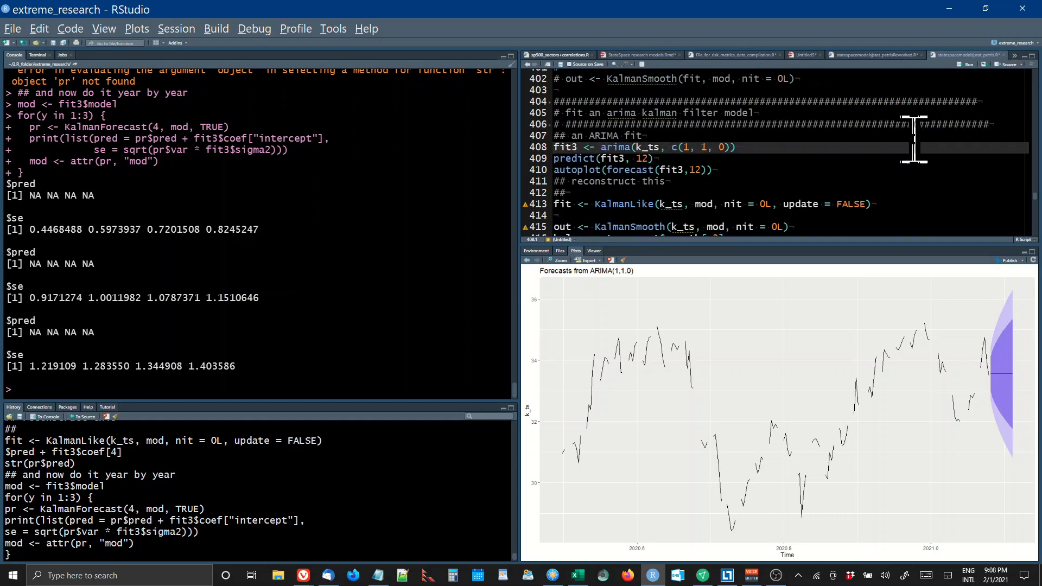
key("ctrl+Return")
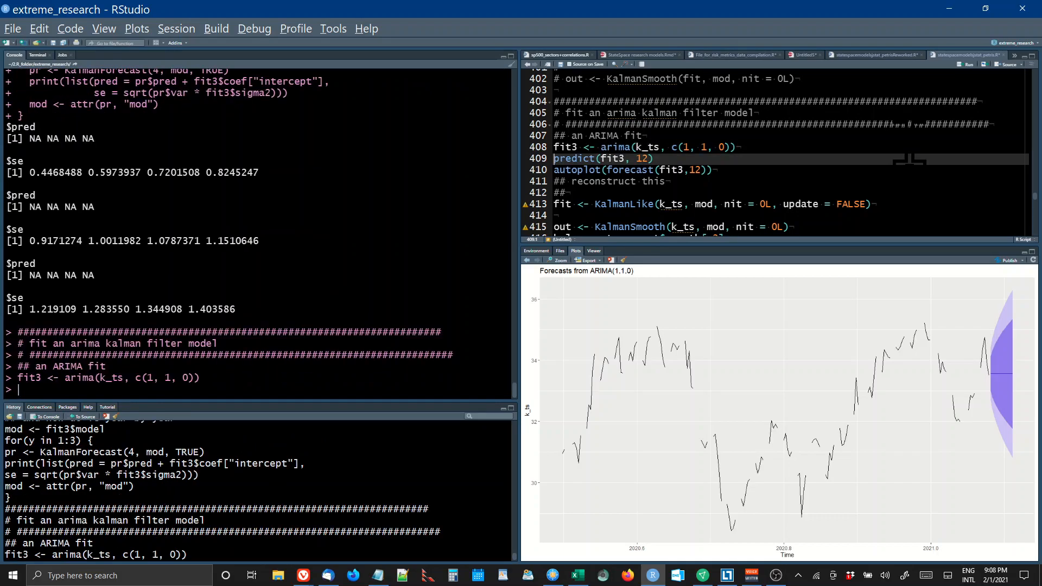
key("ctrl+Return")
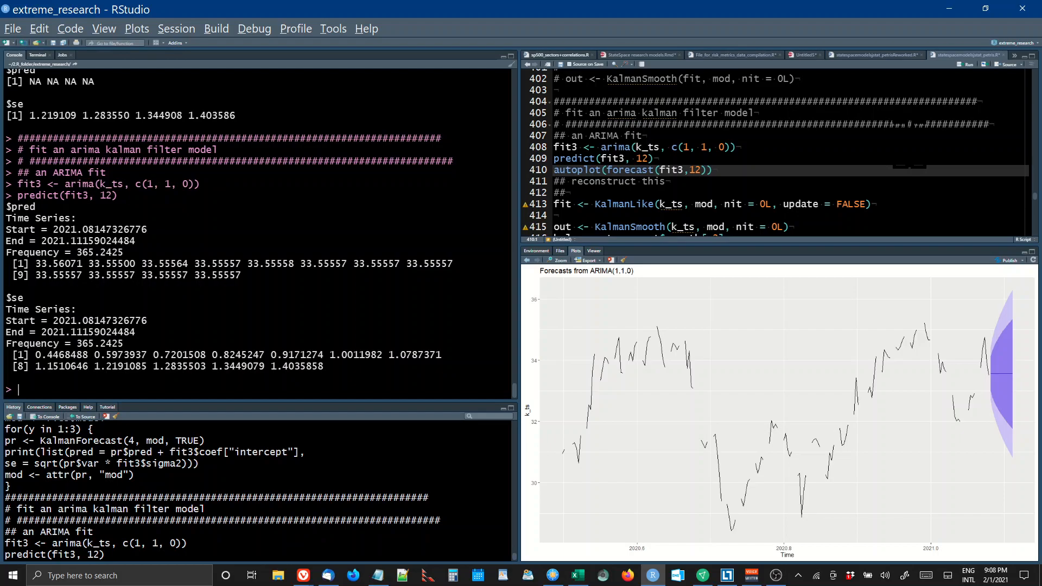
key("ctrl+Return")
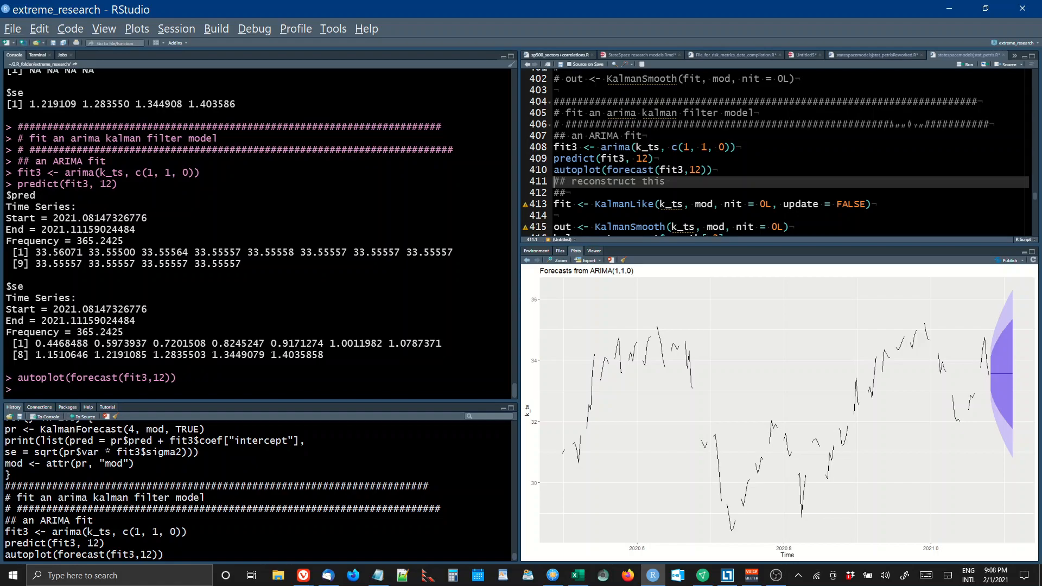
key("ctrl+Return")
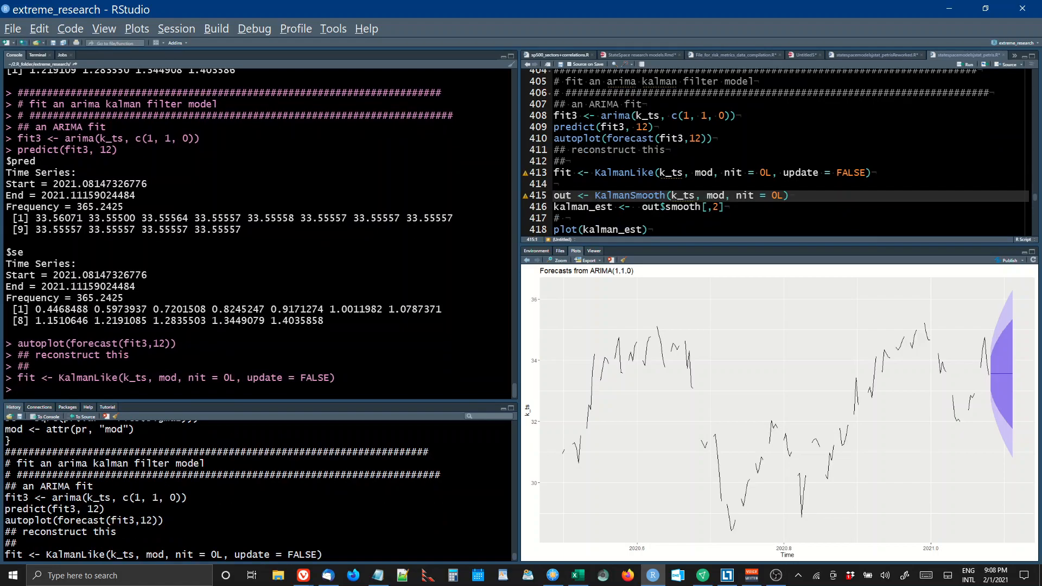
key("ctrl+Return")
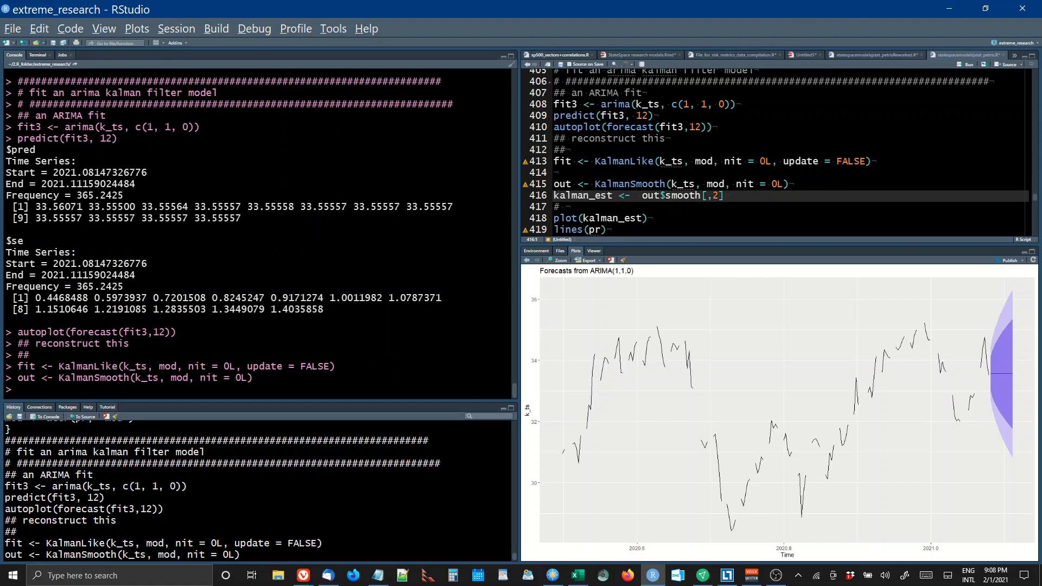
- Extract and plot kalman_est, then compute a 10-step KalmanForecast into pr; lines(pr) and $pred lines error
key("ctrl+Return")
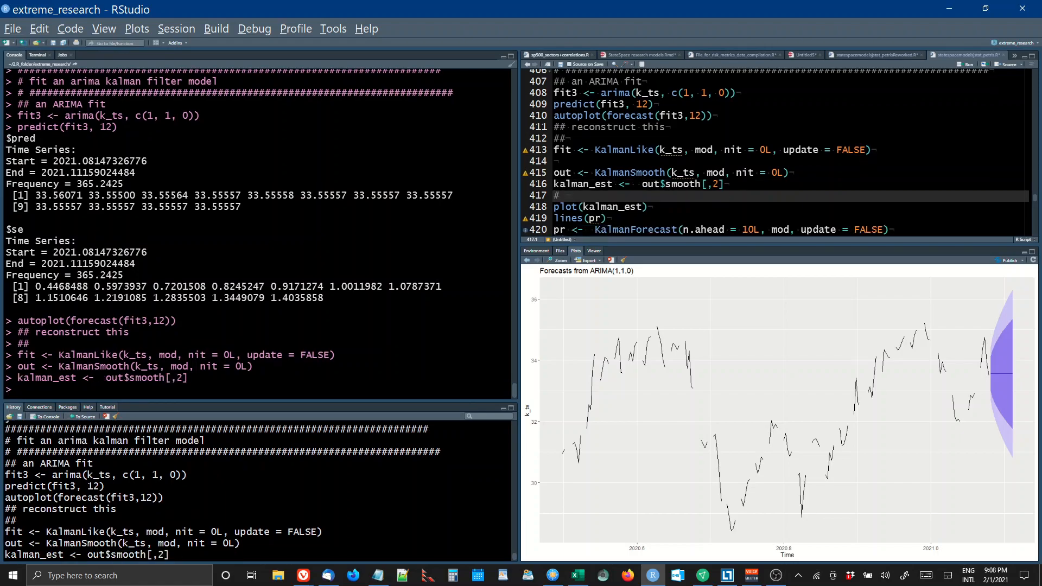
key("ctrl+Return")
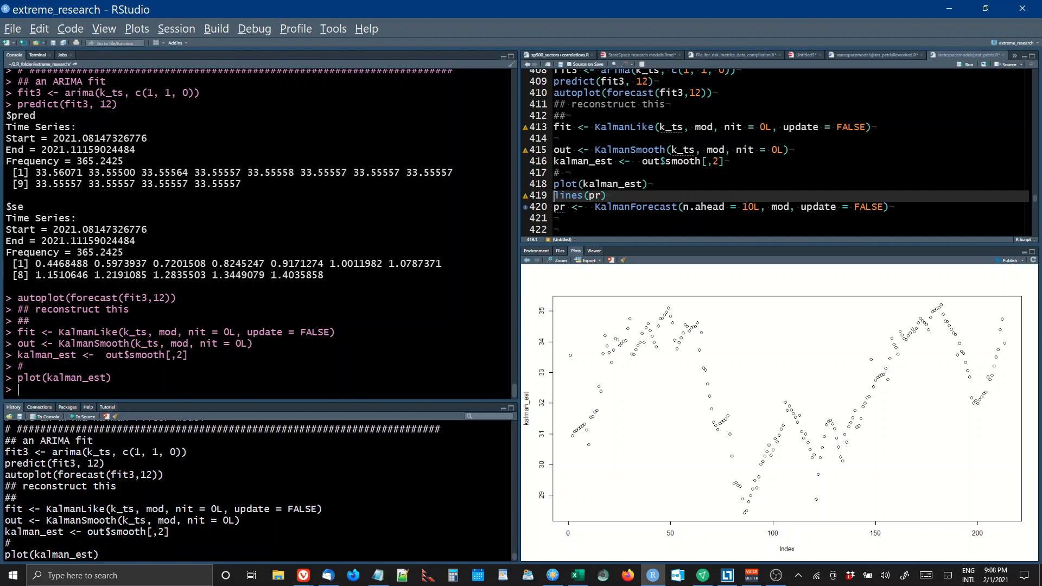
key("ctrl+Return")
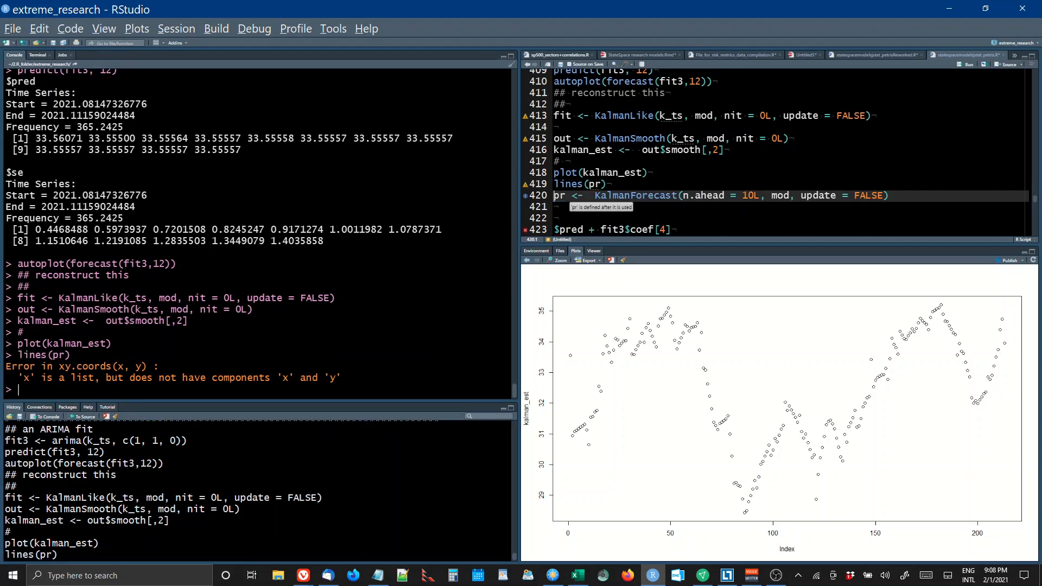
key("ctrl+Return")
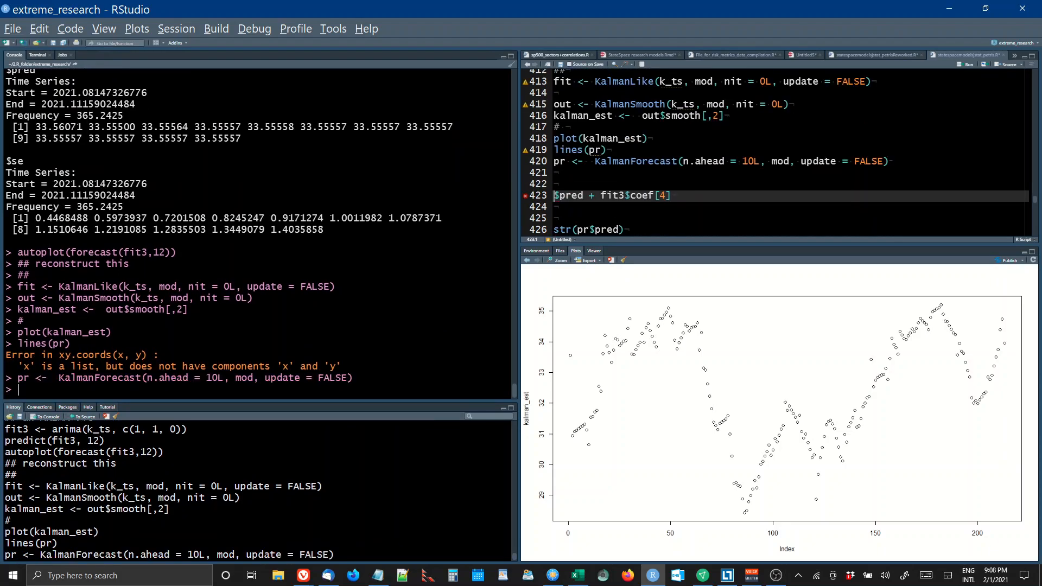
key("ctrl+Return")
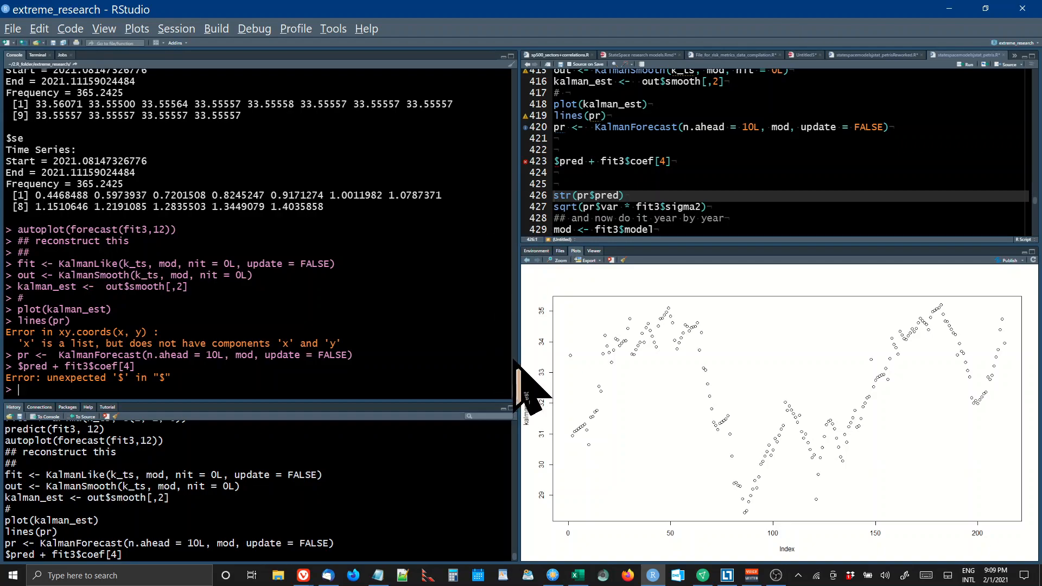
scroll(518, 374, "up", 8)
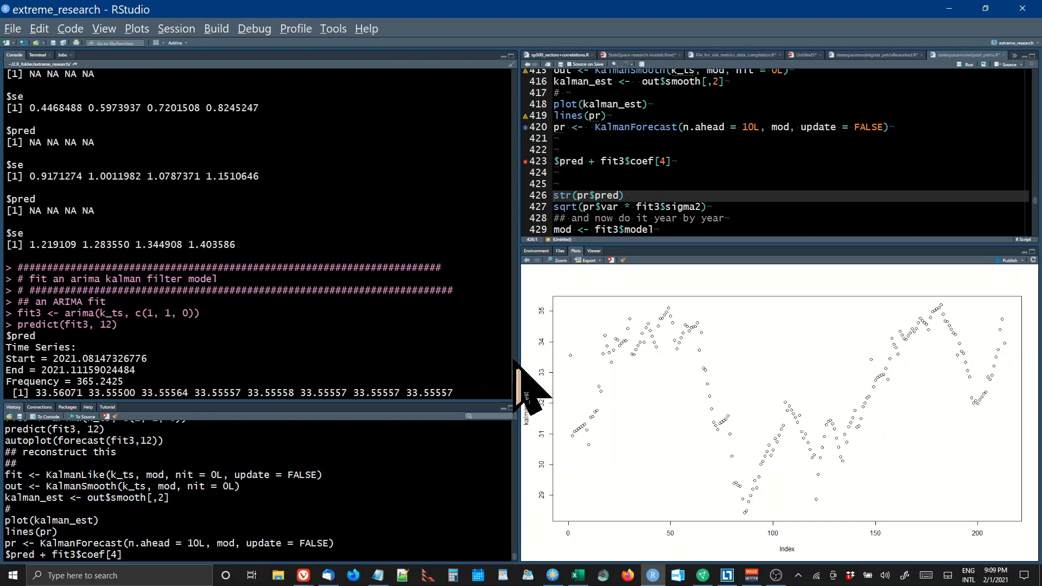
scroll(521, 383, "up", 8)
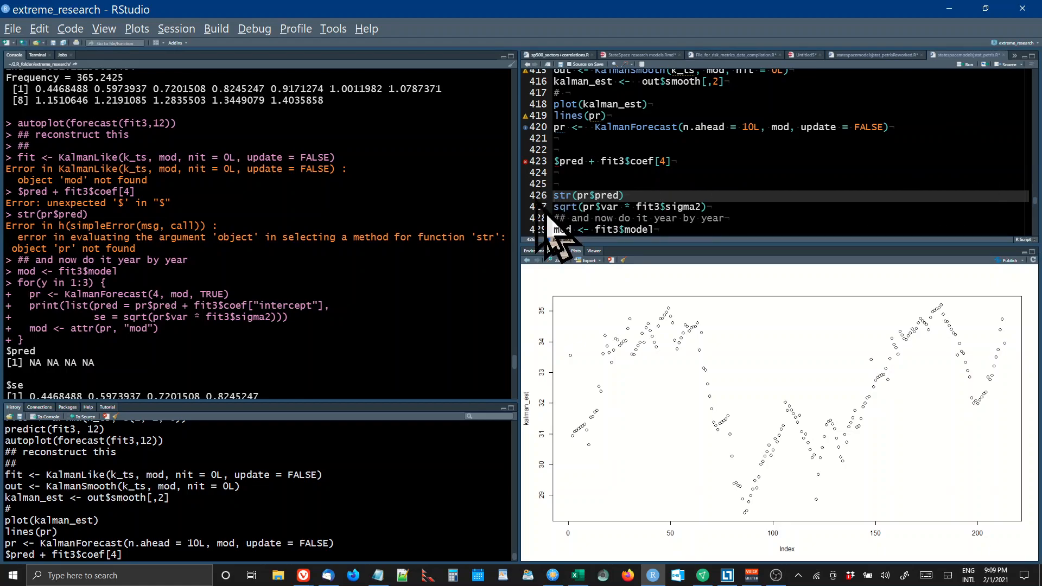
scroll(509, 176, "up", 8)
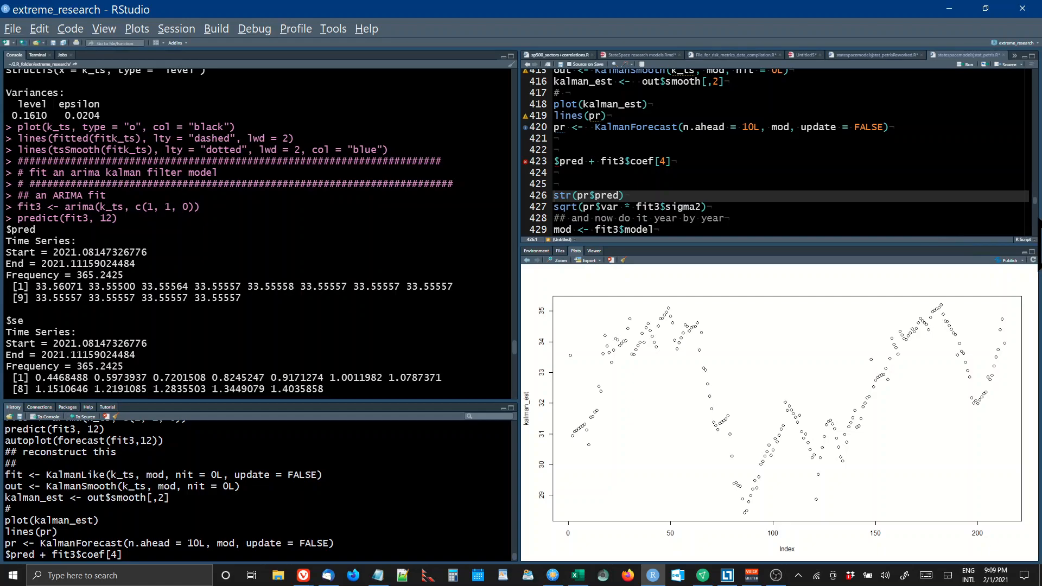
scroll(1037, 220, "down", 4)
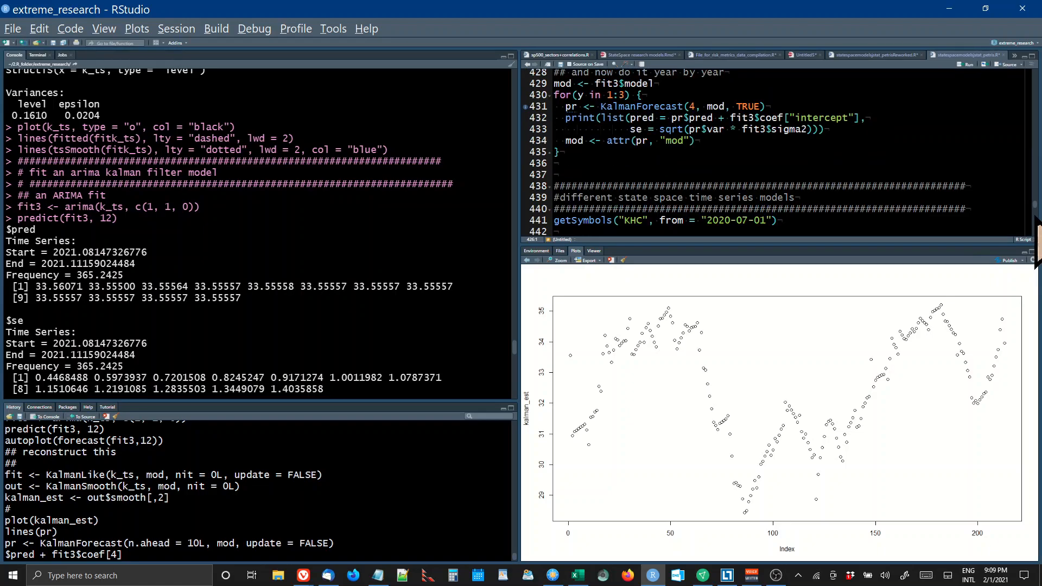
scroll(1037, 245, "down", 4)
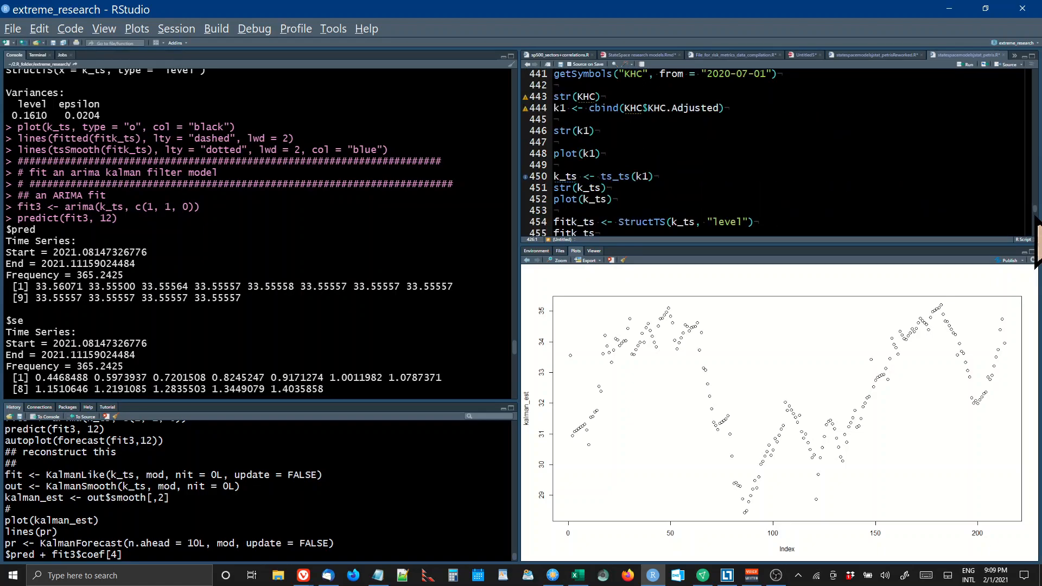
scroll(1037, 244, "down", 4)
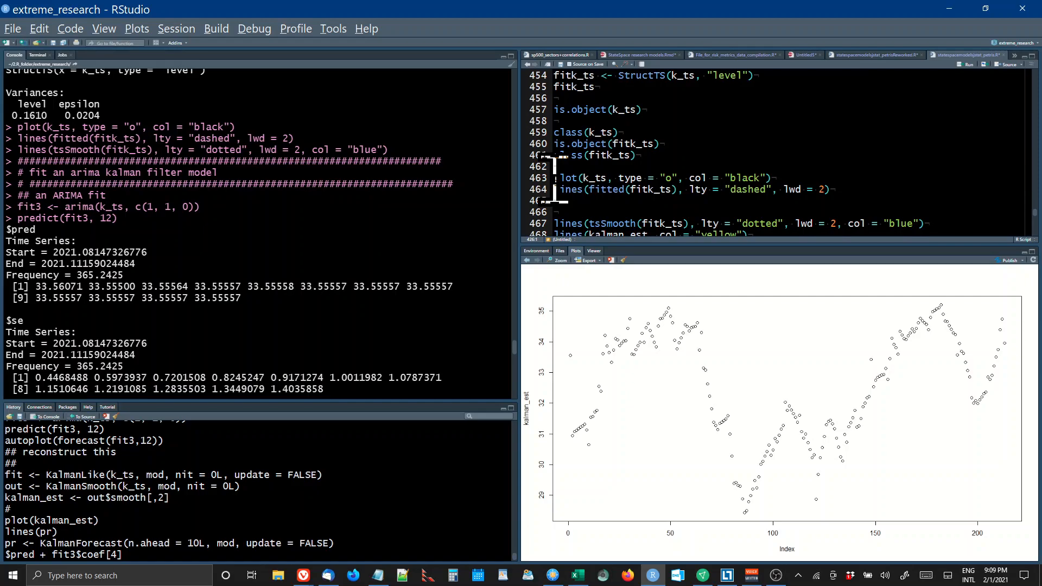
- Plot k_ts points with dashed fitted, dotted blue smoothed and yellow kalman_est lines
left_click(555, 178)
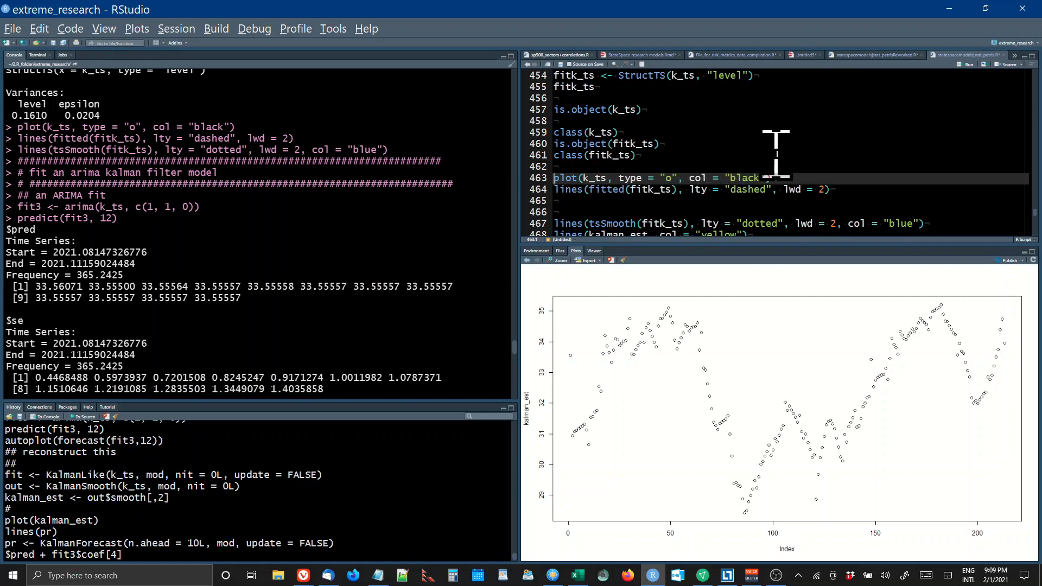
key("ctrl+Return")
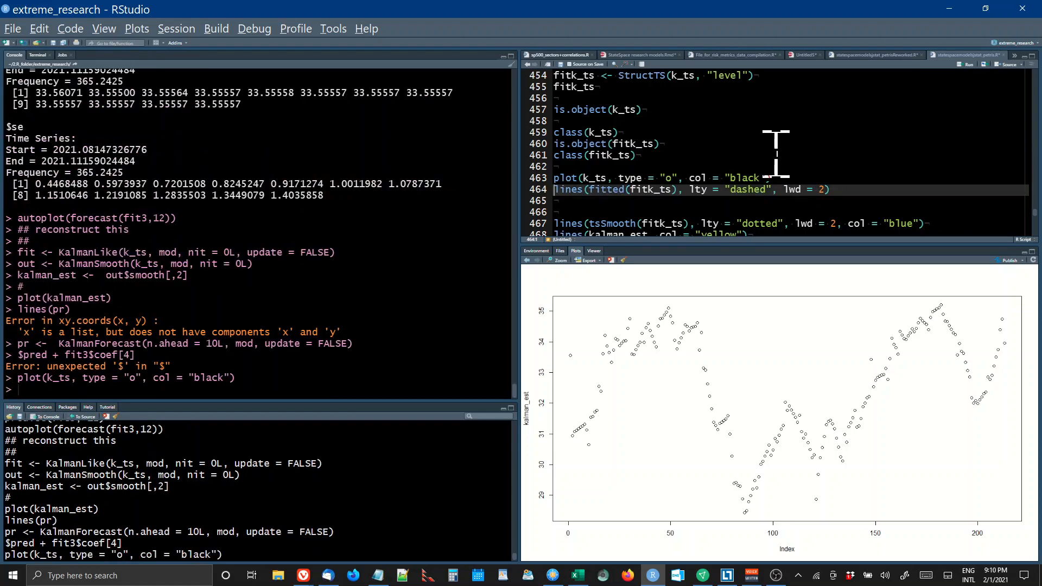
key("ctrl+Return")
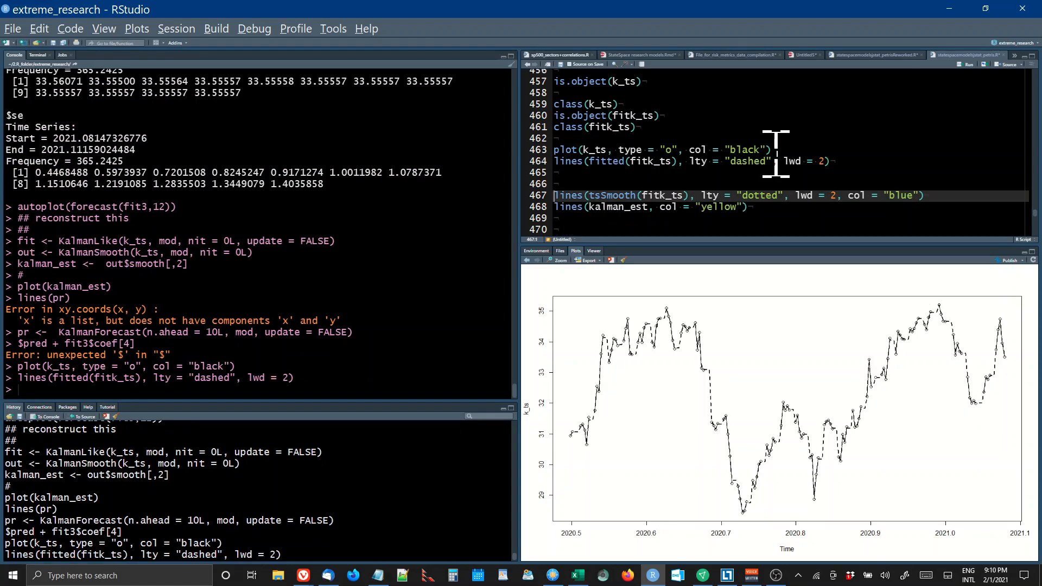
key("ctrl+Return")
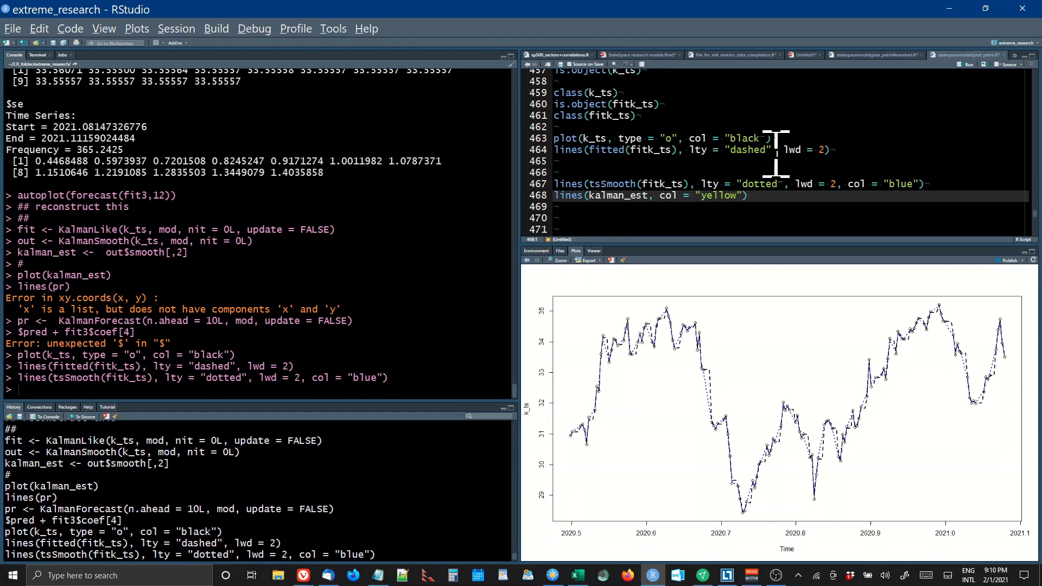
key("ctrl+Return")
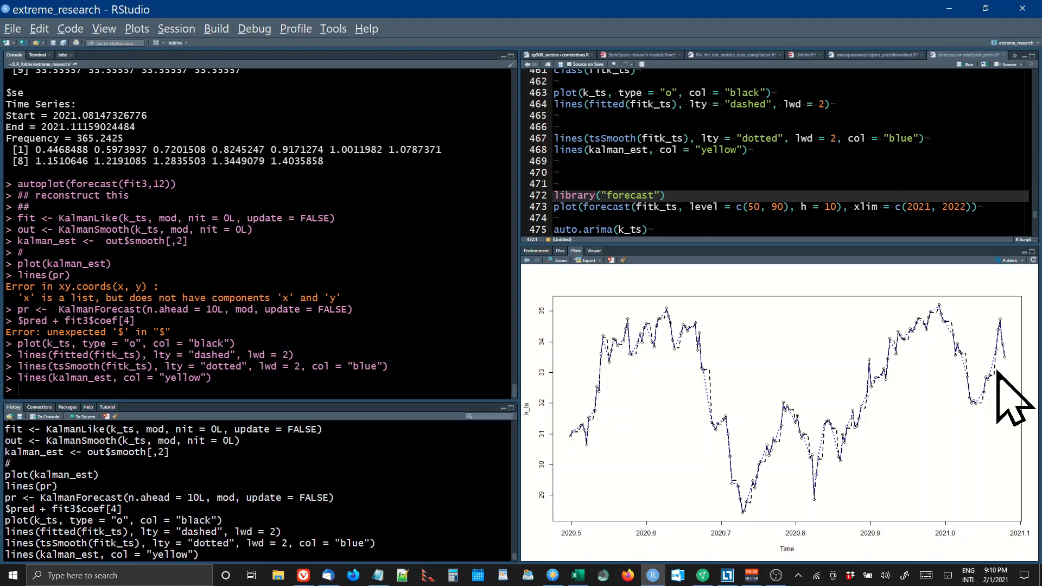
- Load forecast, plot the local-level forecast, get ARIMA(0,1,0) from auto.arima(k_ts) and autoplot k_ts
key("ctrl+Return")
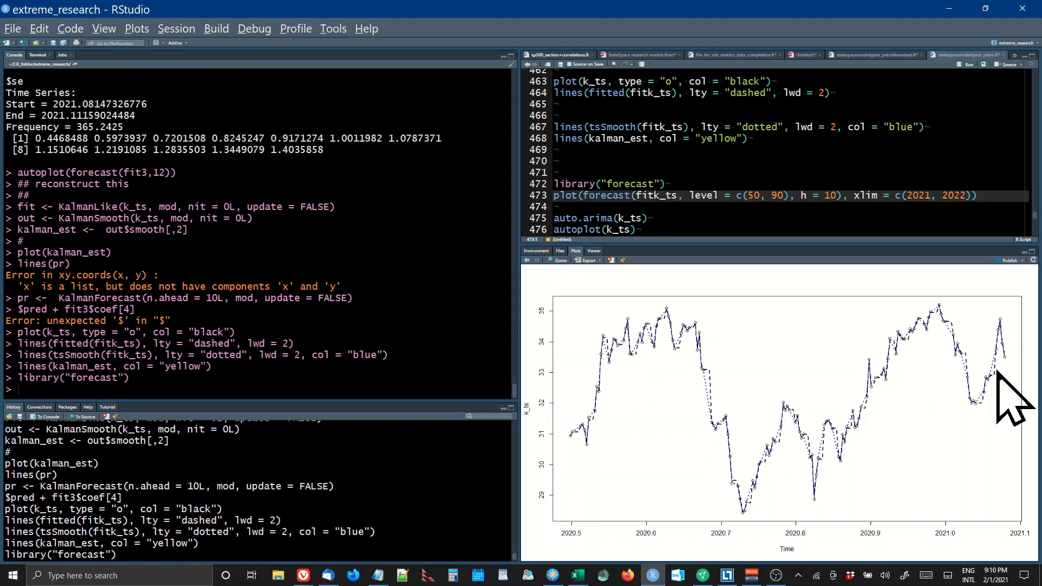
key("ctrl+Return")
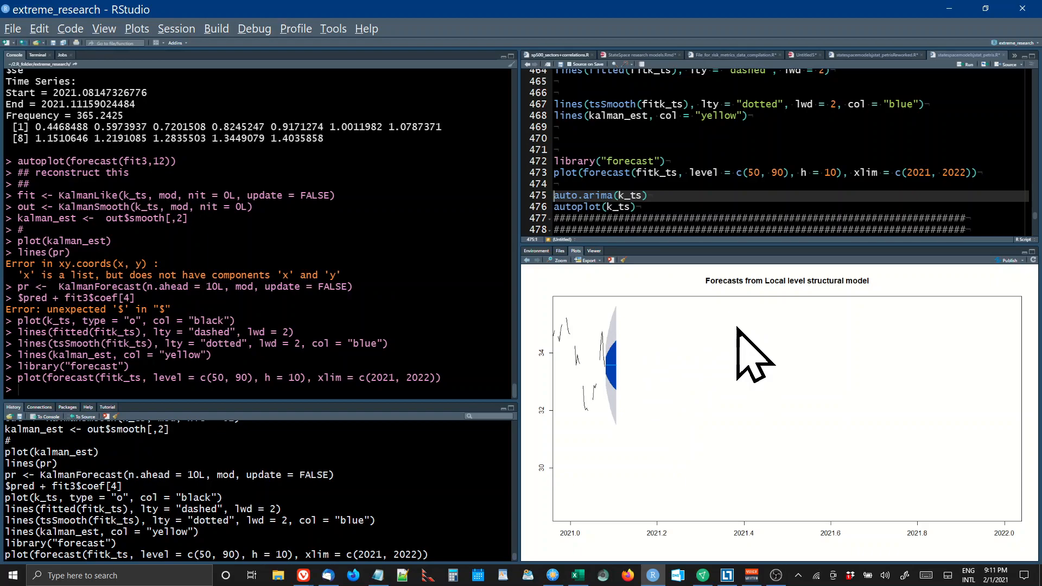
key("ctrl+Return")
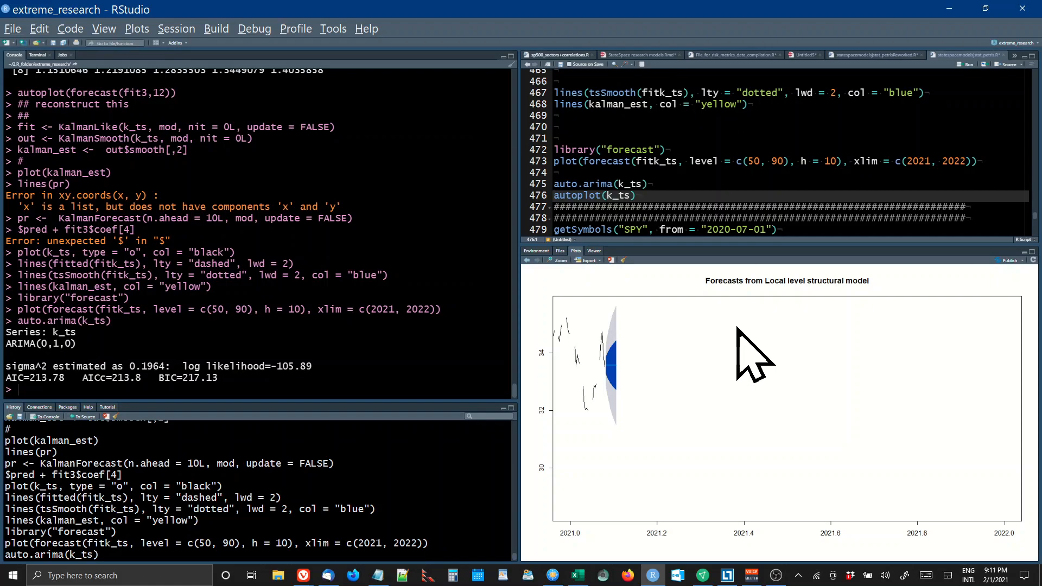
key("ctrl+Return")
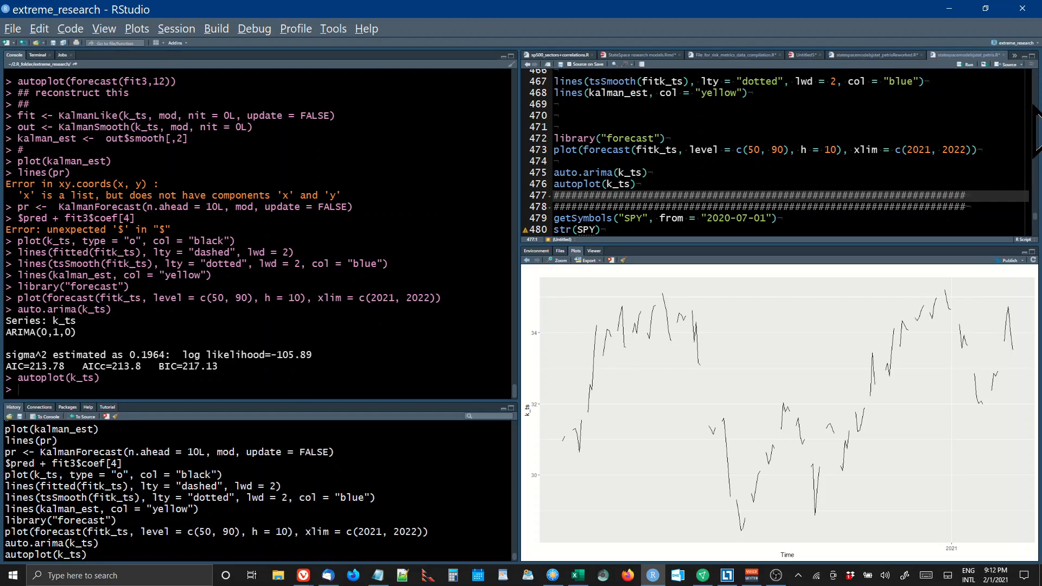
scroll(1037, 123, "up", 4)
scroll(1034, 106, "up", 10)
scroll(1034, 122, "up", 10)
scroll(1033, 155, "up", 10)
scroll(1027, 199, "up", 8)
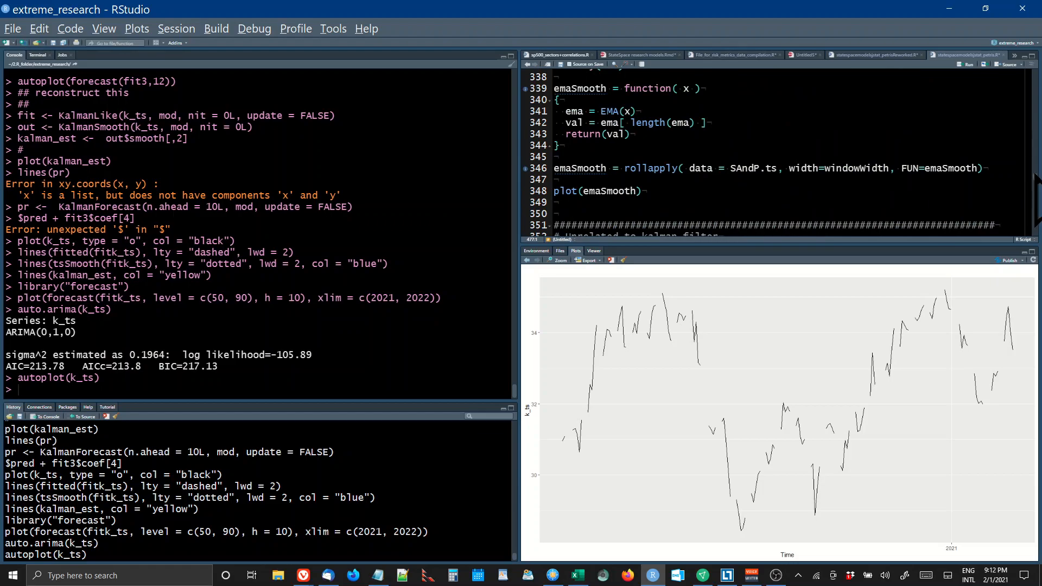
scroll(1038, 179, "up", 14)
scroll(1038, 175, "up", 20)
scroll(1037, 138, "up", 20)
scroll(1039, 81, "up", 1)
scroll(1039, 90, "down", 2)
scroll(1038, 93, "down", 3)
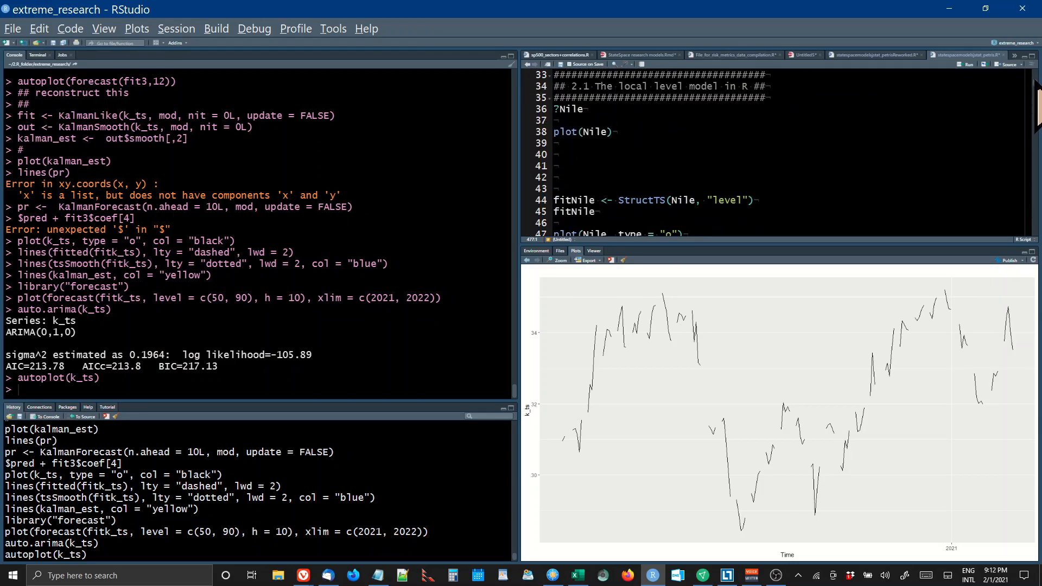
scroll(1039, 98, "down", 2)
scroll(1039, 98, "up", 3)
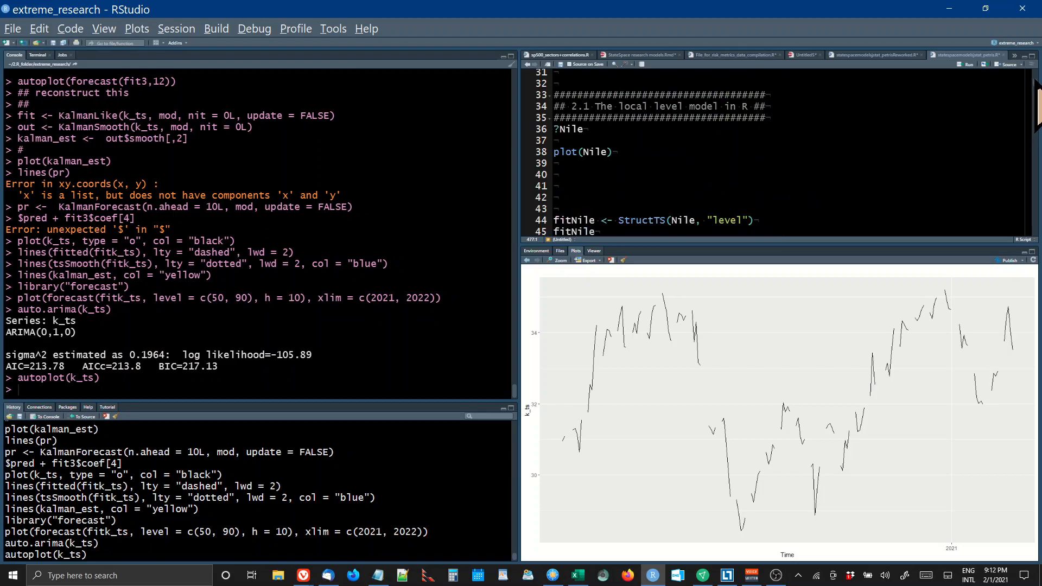
- Place the cursor on the plot(Nile) line in section 2.1
left_click(553, 152)
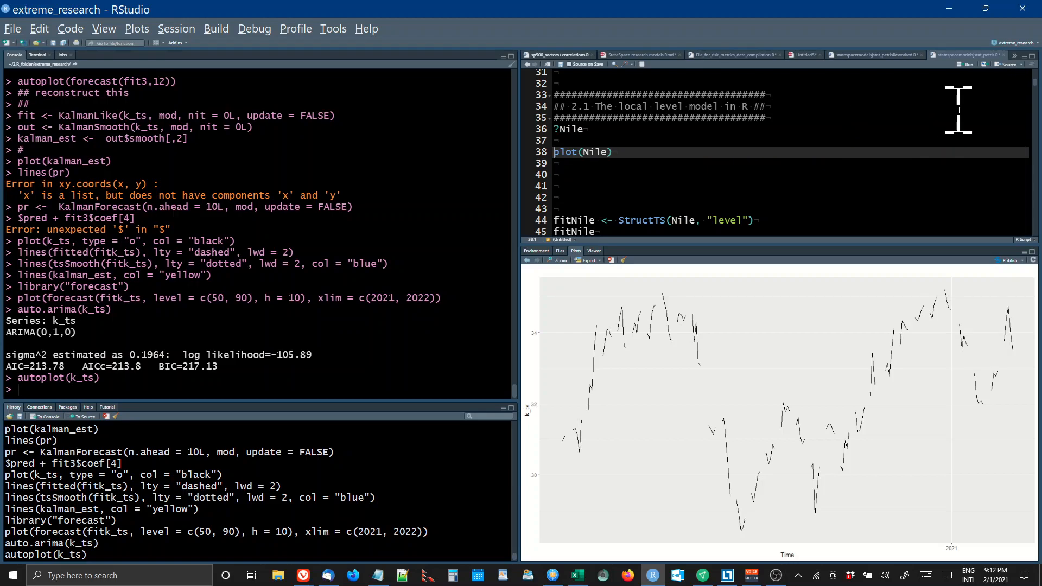
- Plot Nile, fit the local-level model (level 1469, epsilon 15099) and overlay dashed fitted and dotted smoothed levels
key("ctrl+Return")
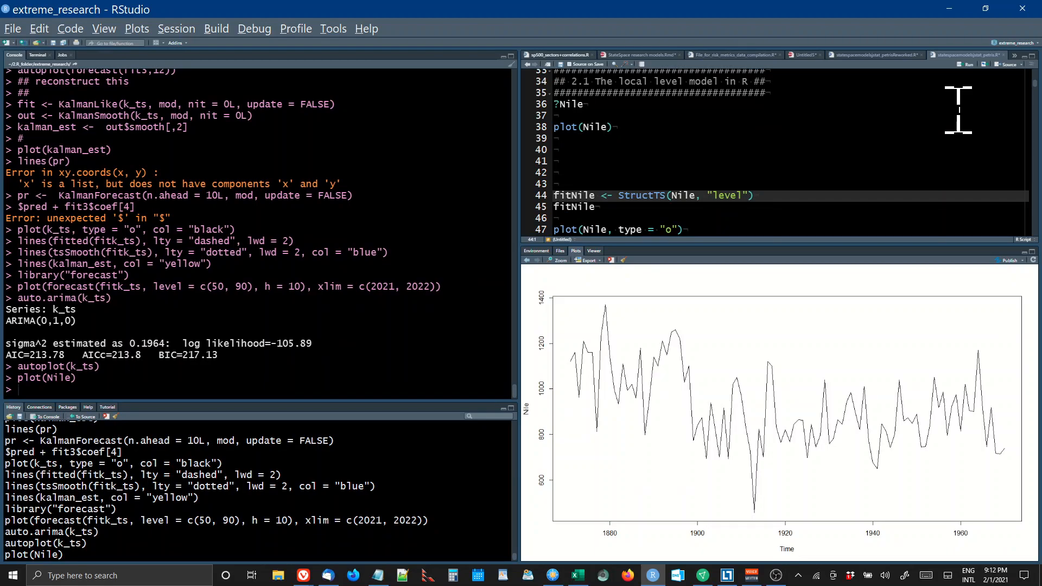
key("ctrl+Return")
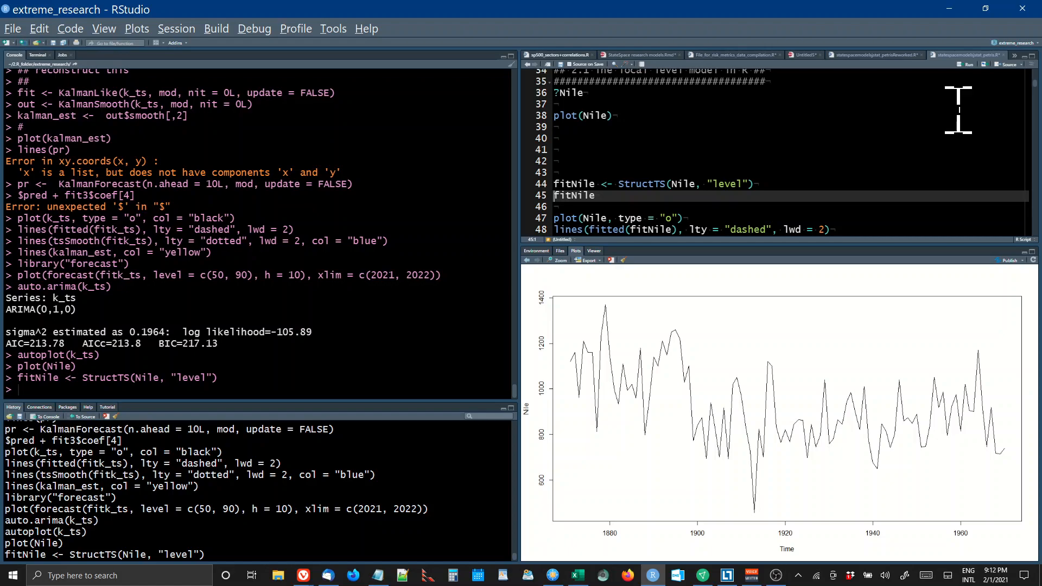
key("ctrl+Return")
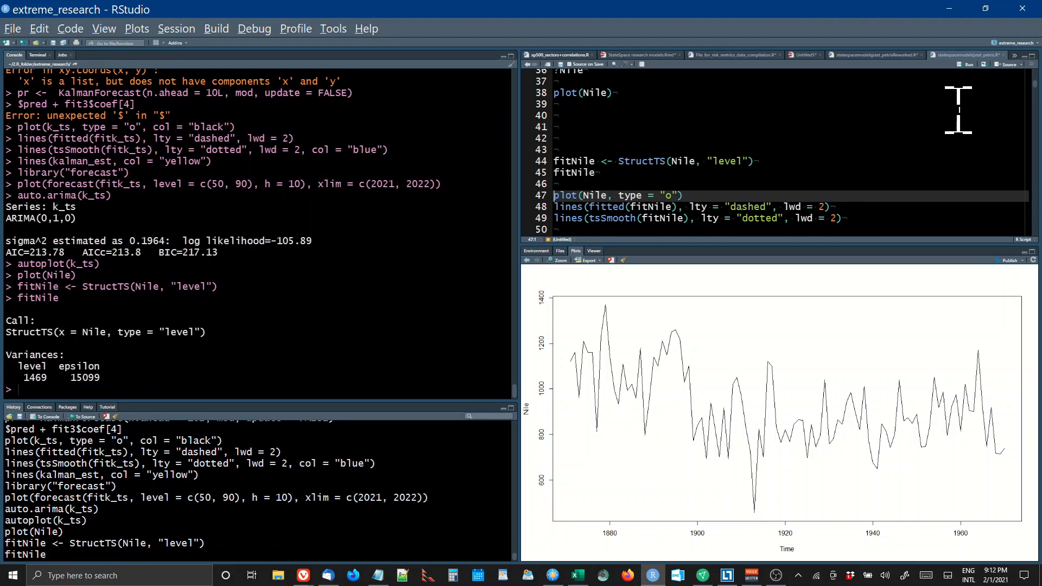
key("ctrl+Return")
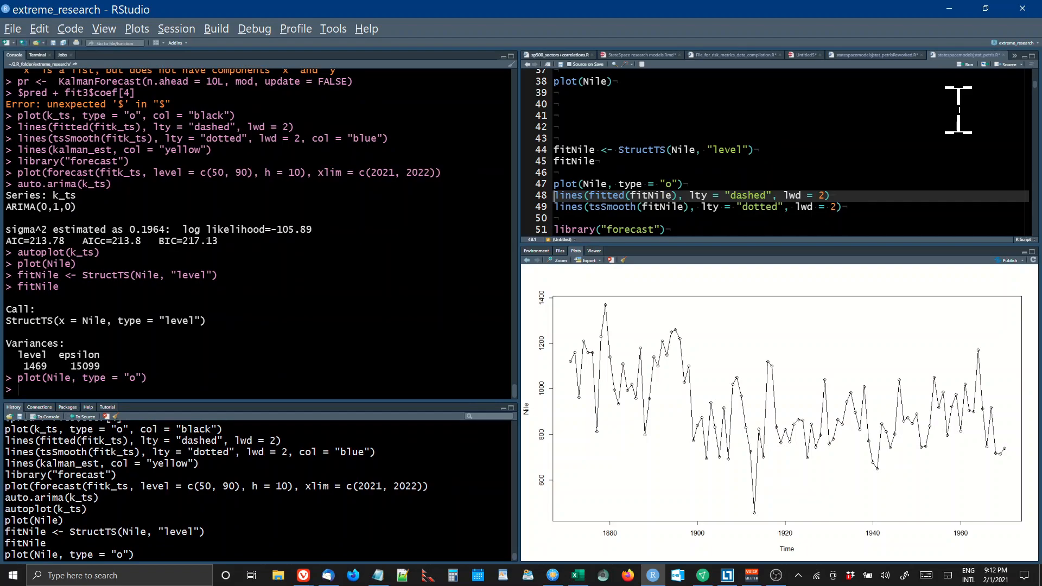
key("ctrl+Return")
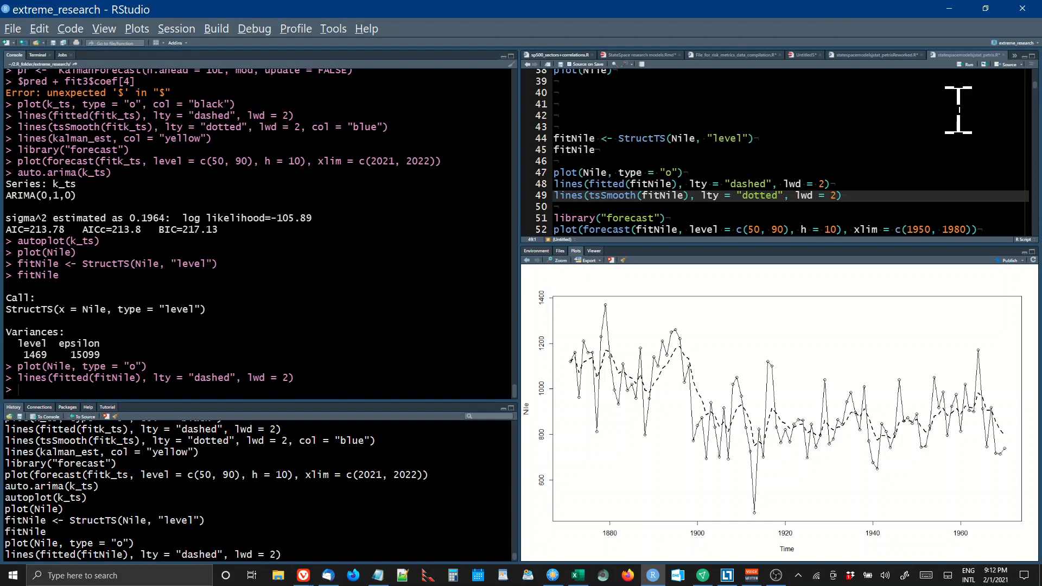
key("ctrl+Return")
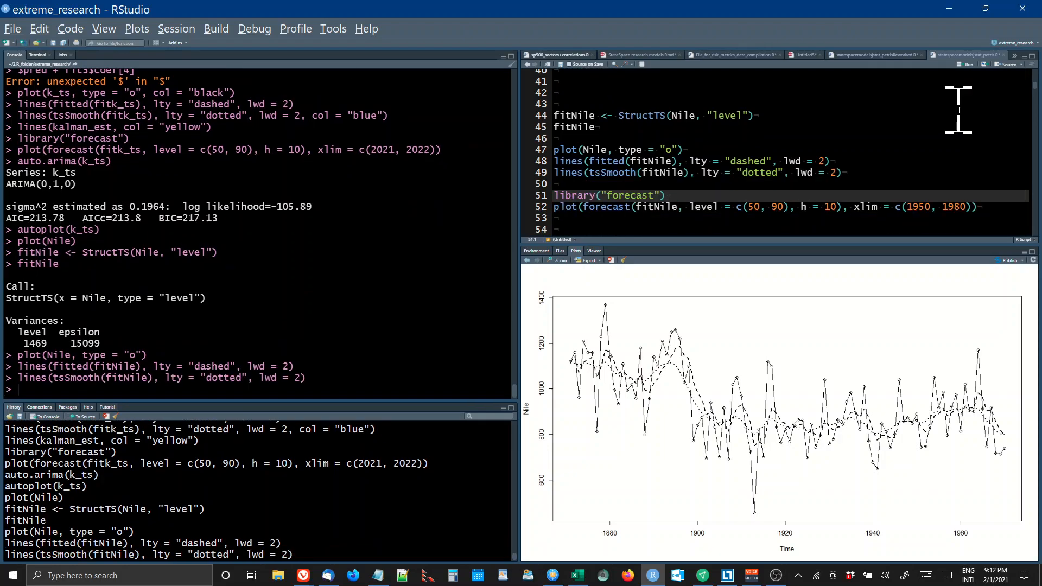
- Plot the Nile forecast from 1950 to 1980, then return to the Nile plot with fitted lines
key("ctrl+Return")
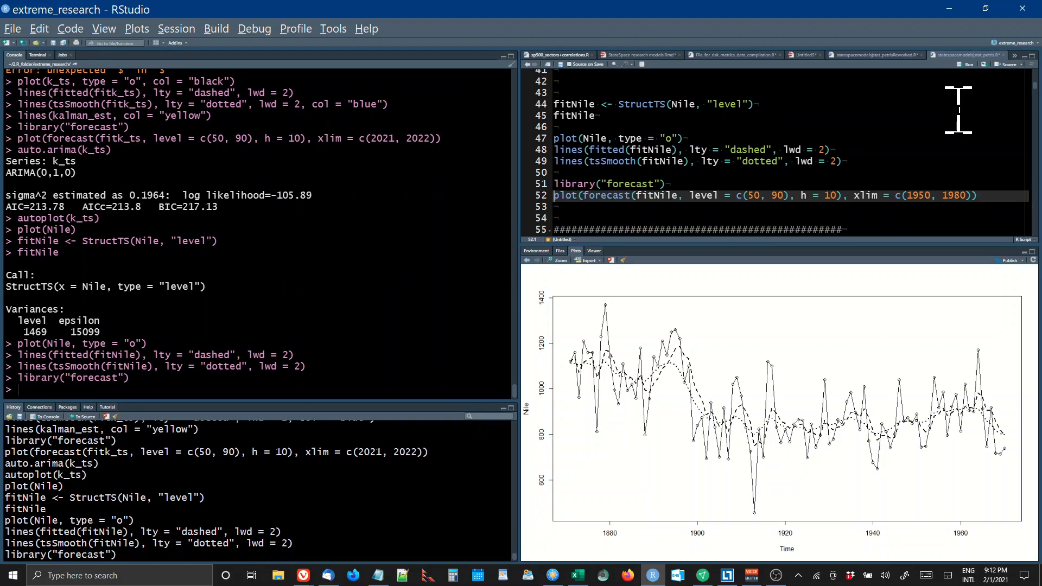
key("ctrl+Return")
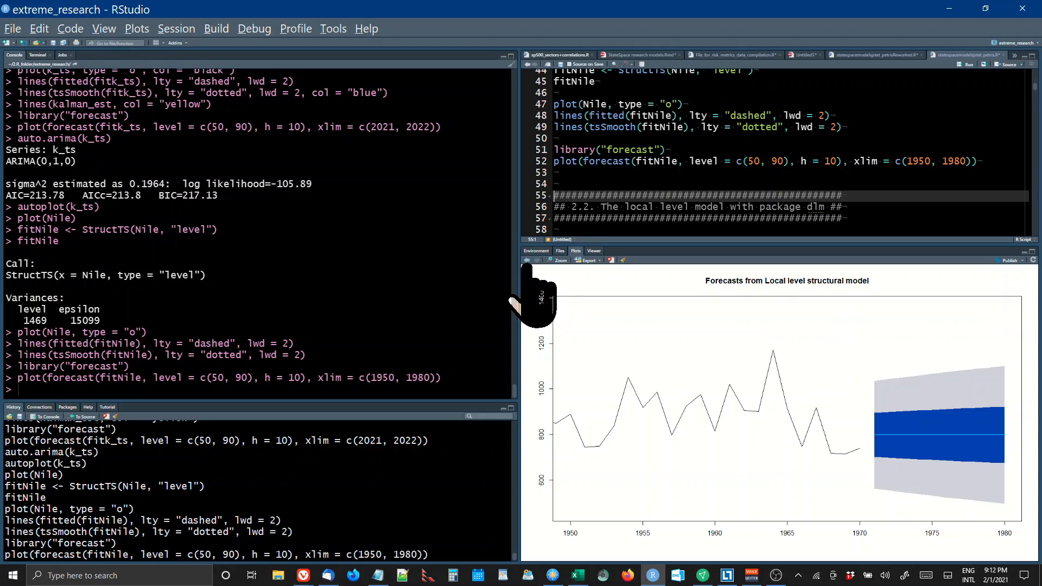
left_click(526, 261)
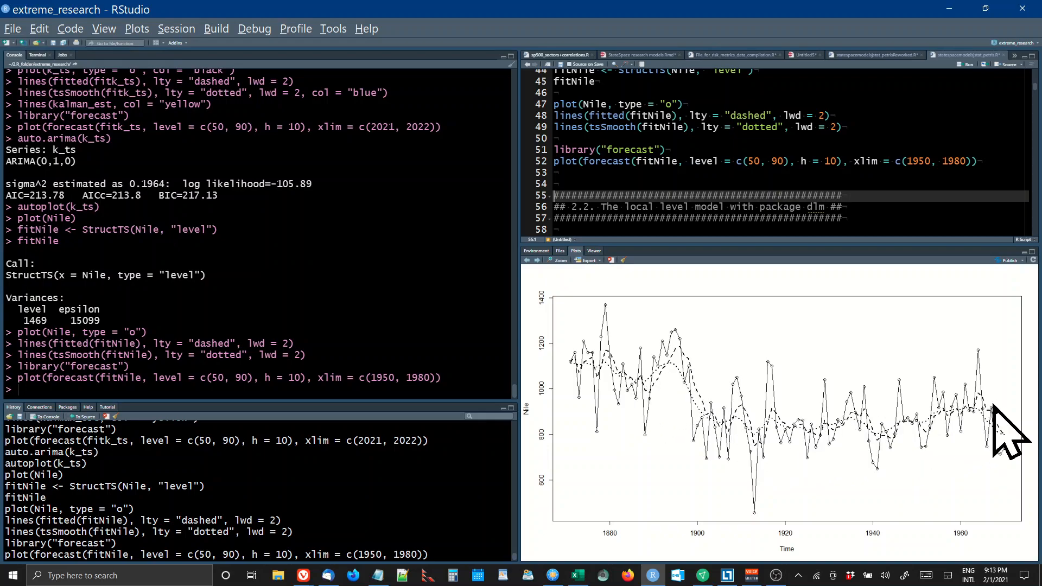
- Step back through the Plots pane to the k_ts chart with fitted and smoothed level lines
left_click(527, 260)
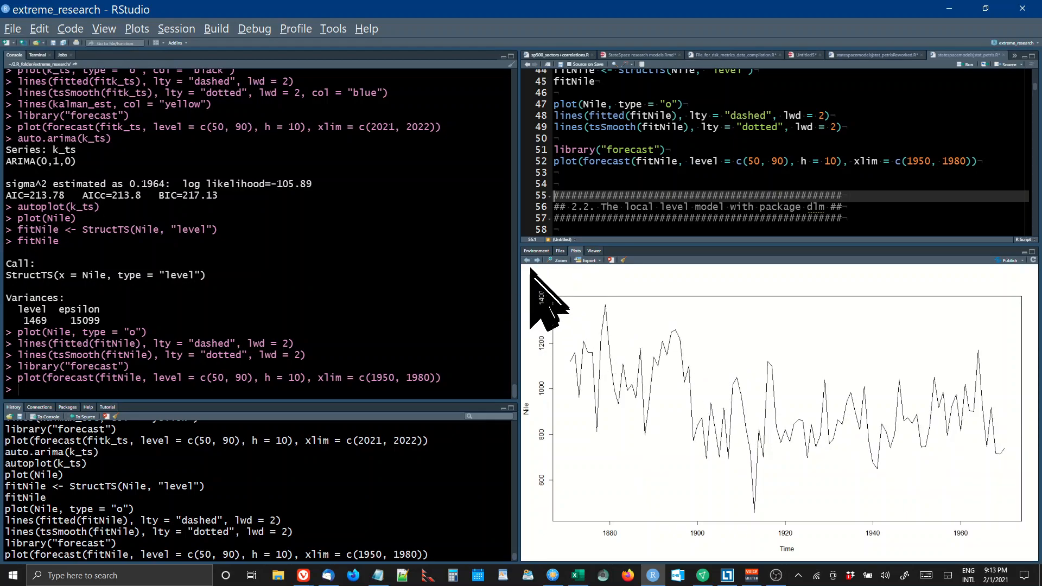
left_click(528, 261)
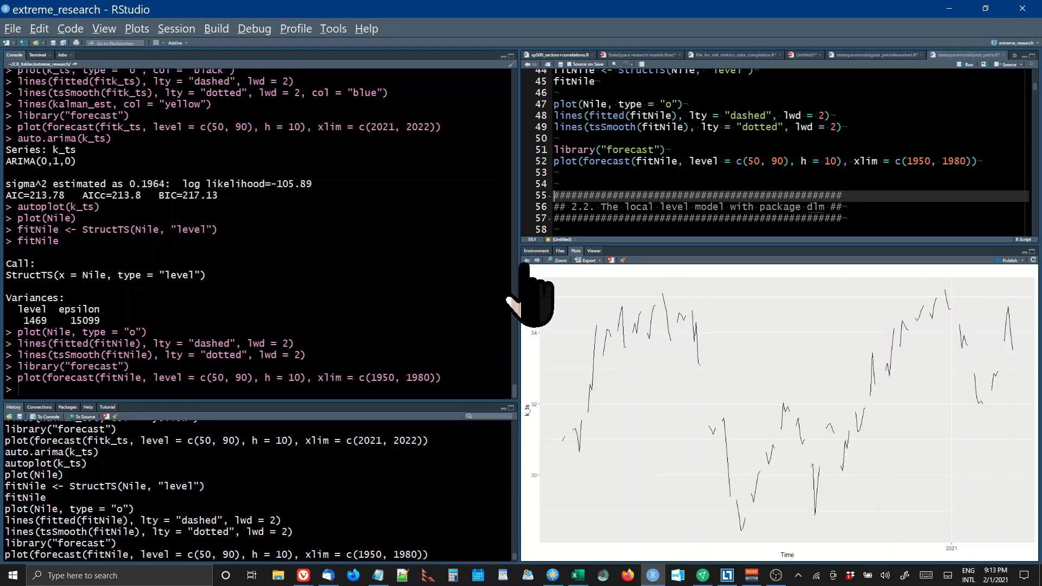
left_click(527, 261)
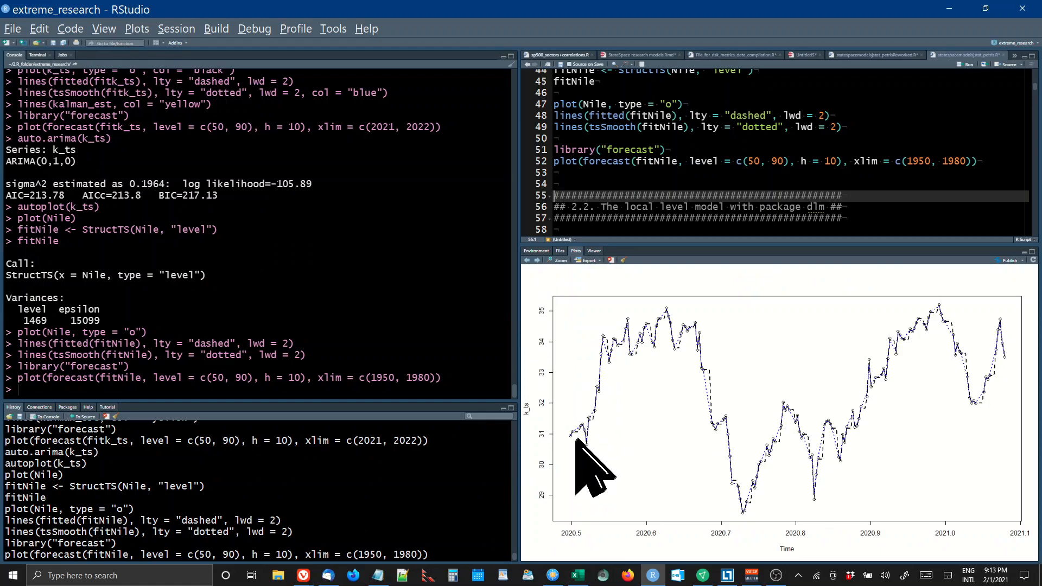